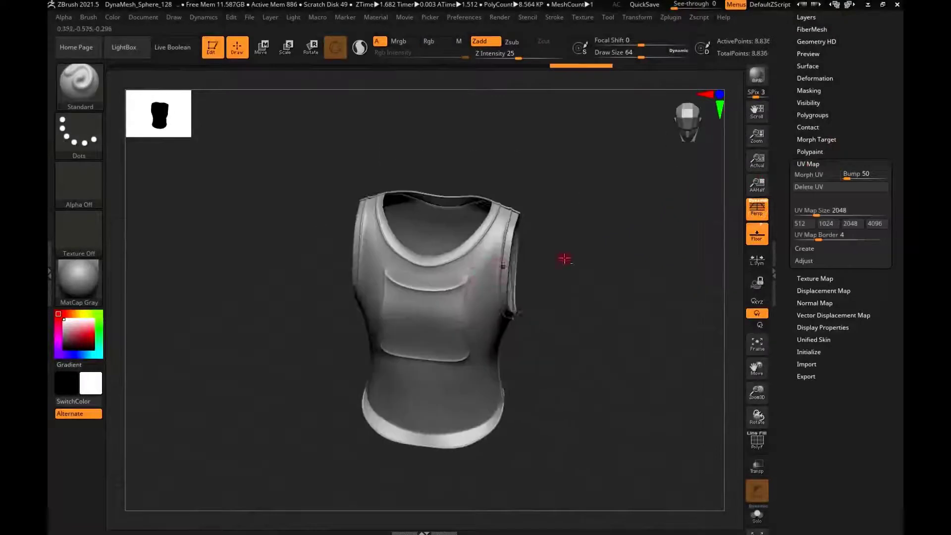
# Subdivide the vest mesh to subdivision level 5 and enlarge the Smooth brush's draw size to about 179.
pyautogui.click(838, 248)
pyautogui.click(805, 340)
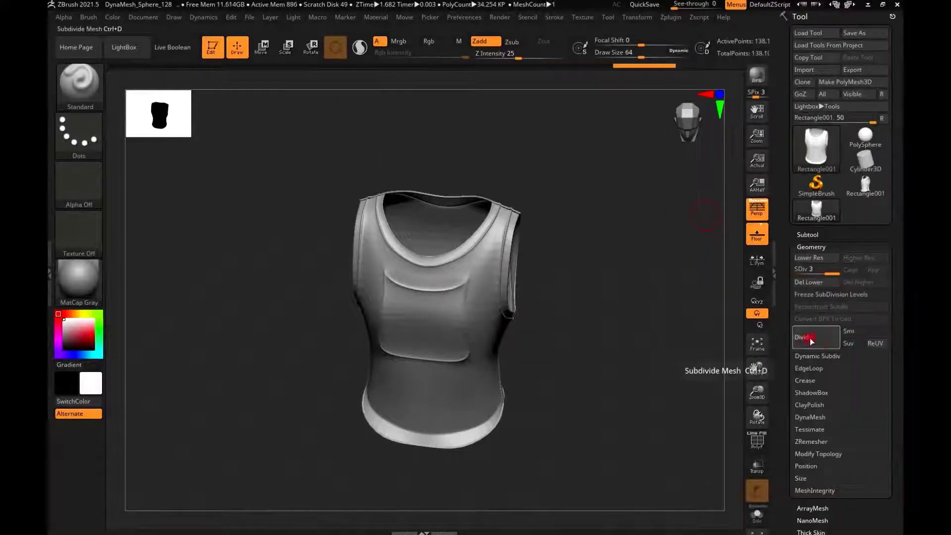
pyautogui.moveTo(517, 322); pyautogui.dragTo(365, 305)
pyautogui.press('space')
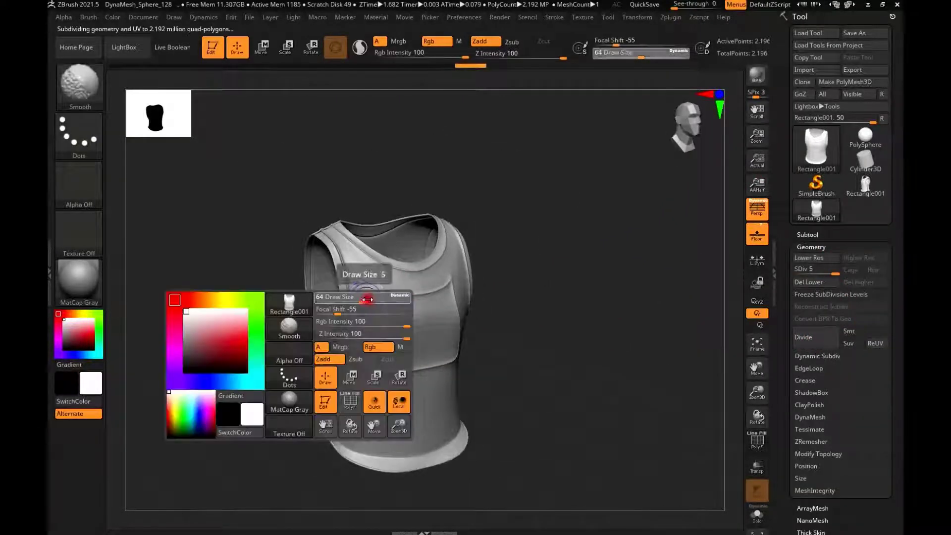
pyautogui.press('shift')
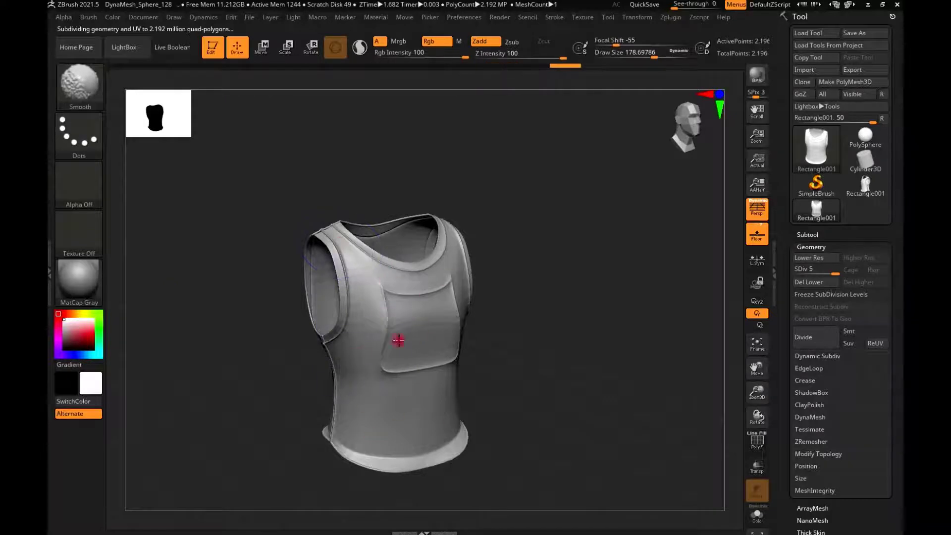
# Smooth the vest's surface all around, covering the front, back, sides and shoulder areas.
pyautogui.moveTo(399, 340); pyautogui.dragTo(253, 348)
pyautogui.keyDown('shift'); pyautogui.moveTo(317, 429); pyautogui.dragTo(373, 259); pyautogui.keyUp('shift')
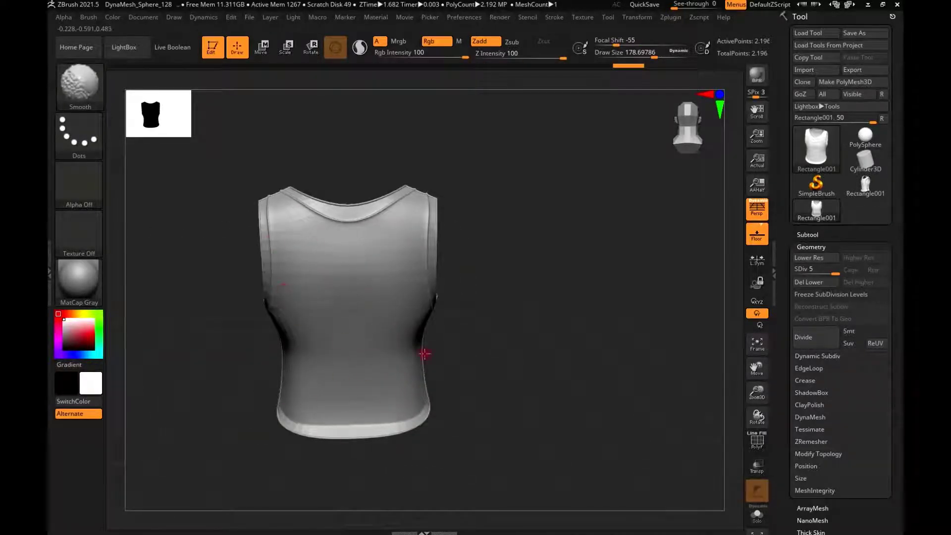
pyautogui.moveTo(299, 398); pyautogui.dragTo(380, 350)
pyautogui.moveTo(323, 297); pyautogui.dragTo(310, 280)
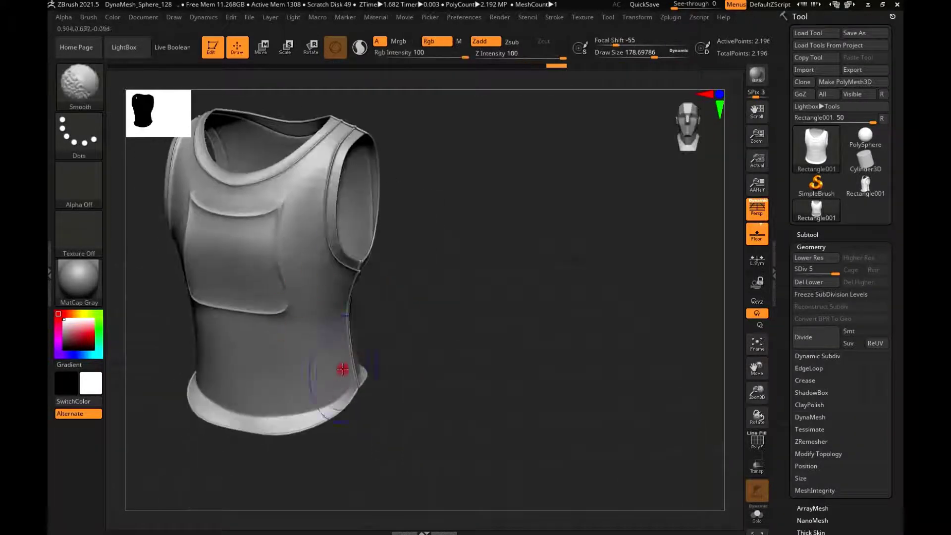
pyautogui.moveTo(333, 374); pyautogui.dragTo(330, 163)
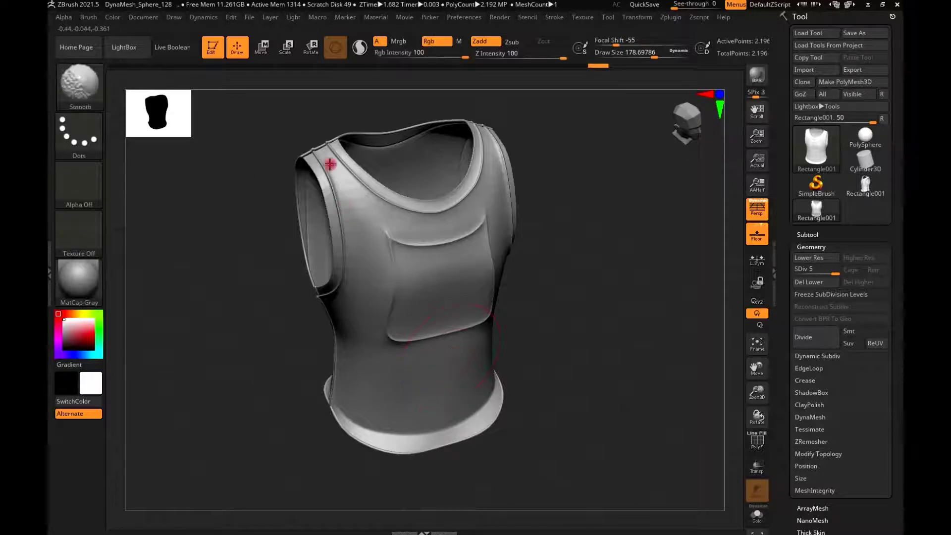
pyautogui.moveTo(427, 216); pyautogui.dragTo(328, 212)
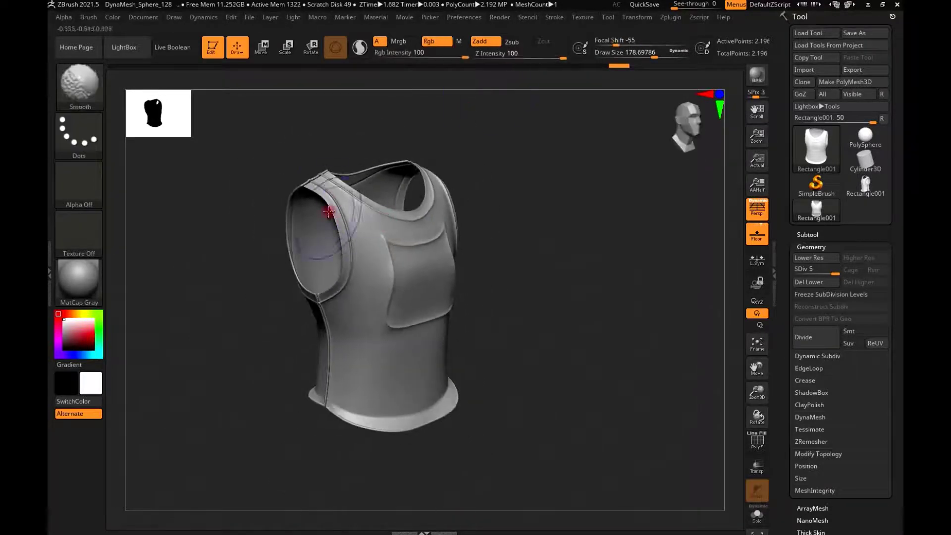
pyautogui.moveTo(378, 421); pyautogui.dragTo(301, 366)
pyautogui.moveTo(244, 291); pyautogui.dragTo(221, 285)
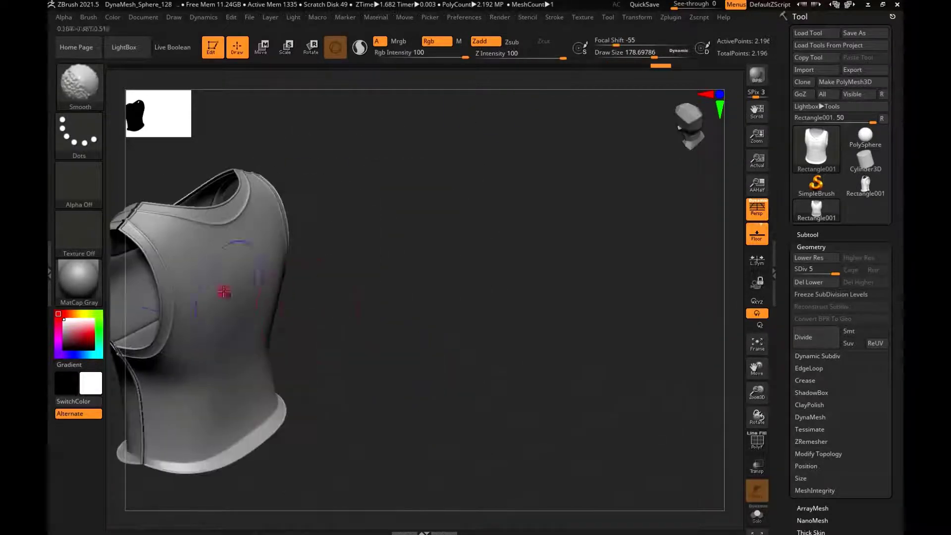
pyautogui.moveTo(233, 333)
pyautogui.mouseDown()
pyautogui.moveTo(418, 295)
pyautogui.moveTo(409, 361)
pyautogui.moveTo(325, 282)
pyautogui.mouseUp()
pyautogui.moveTo(343, 229)
pyautogui.keyDown('shift'); pyautogui.mouseDown()
pyautogui.moveTo(392, 261)
pyautogui.moveTo(734, 293)
pyautogui.moveTo(543, 328)
pyautogui.moveTo(543, 314)
pyautogui.moveTo(194, 202)
pyautogui.mouseUp(); pyautogui.keyUp('shift')
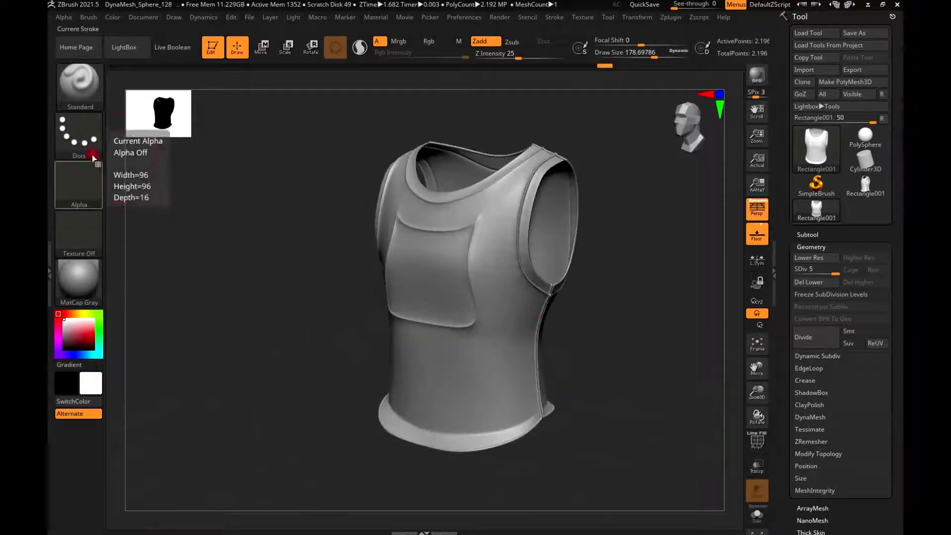
# Set the Standard brush's stroke to DragRect and import 73.tif from the metal damage brush set as its alpha.
pyautogui.click(79, 134)
pyautogui.click(189, 148)
pyautogui.click(99, 187)
pyautogui.click(153, 389)
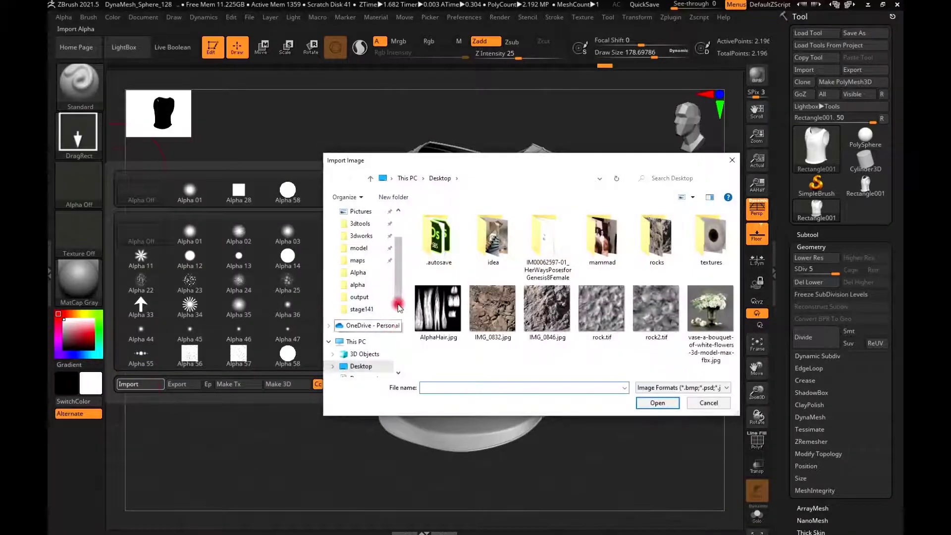
pyautogui.click(357, 284)
pyautogui.scroll(-5, 732, 235)
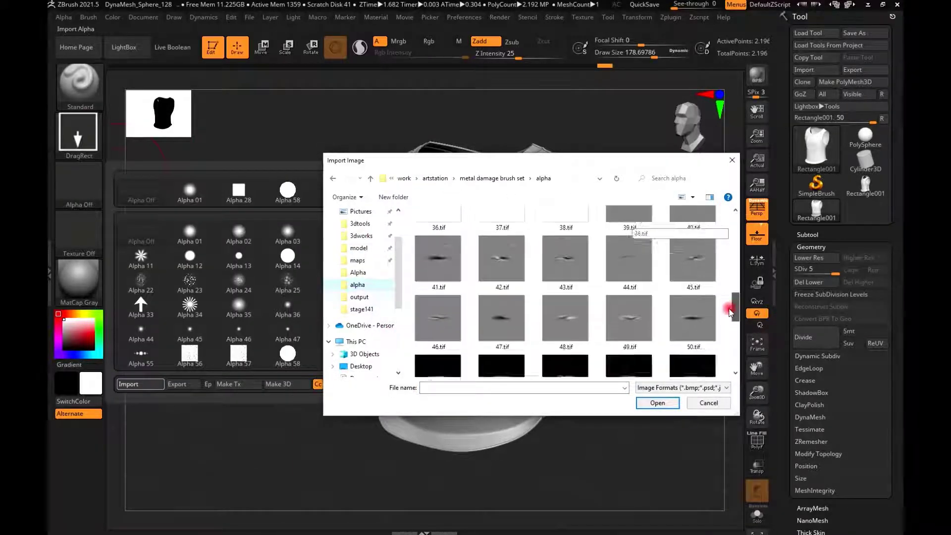
pyautogui.click(566, 347)
pyautogui.click(657, 403)
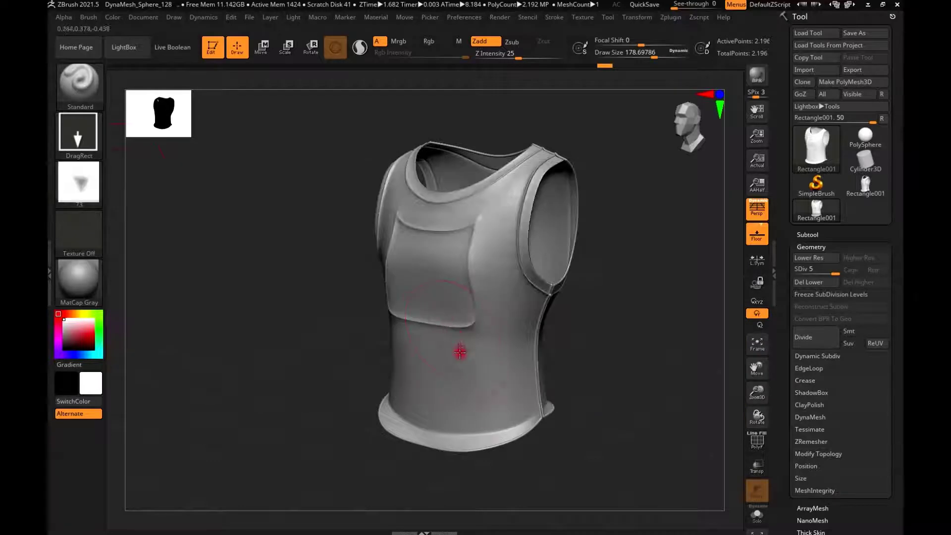
# Set the alpha's MidValue to 95 and Z Intensity to 30, and stamp dents on the lower front and back.
pyautogui.click(64, 17)
pyautogui.click(865, 148)
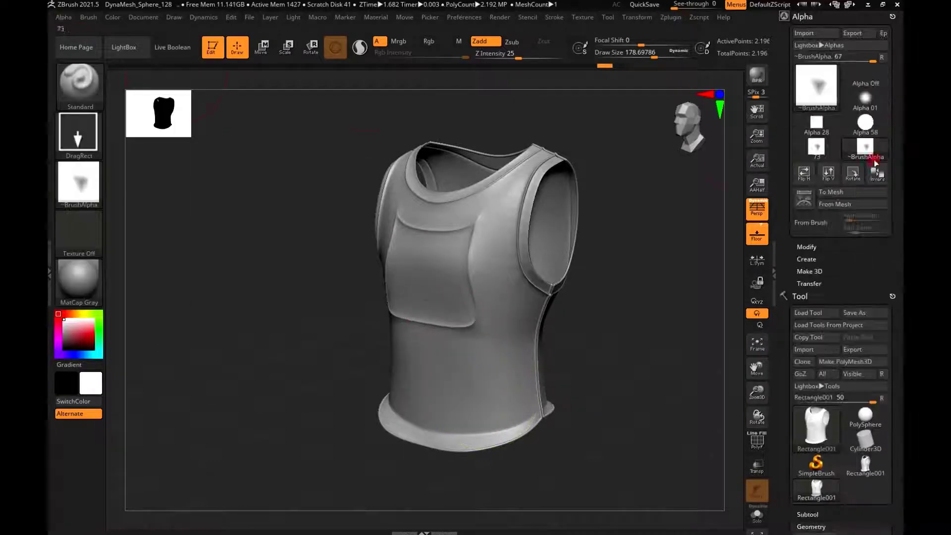
pyautogui.click(808, 247)
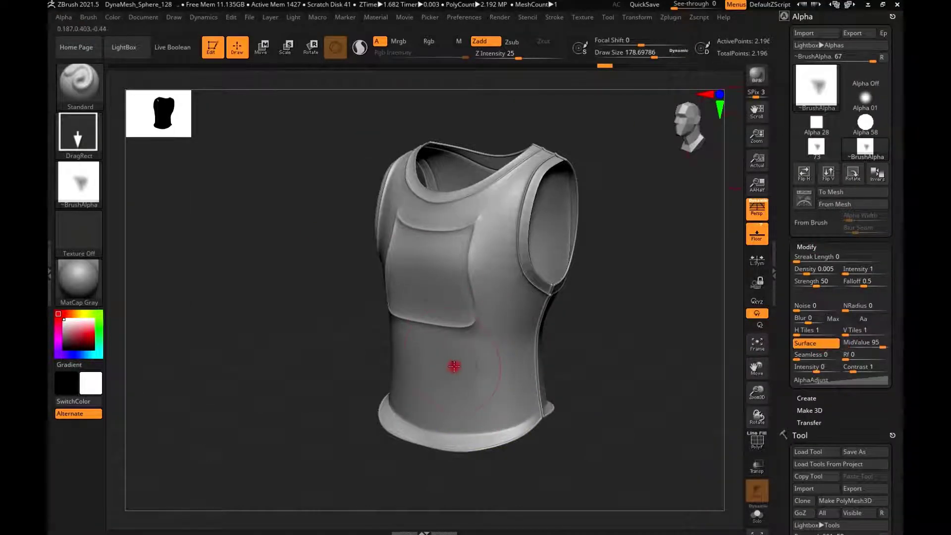
pyautogui.moveTo(496, 467); pyautogui.dragTo(527, 92)
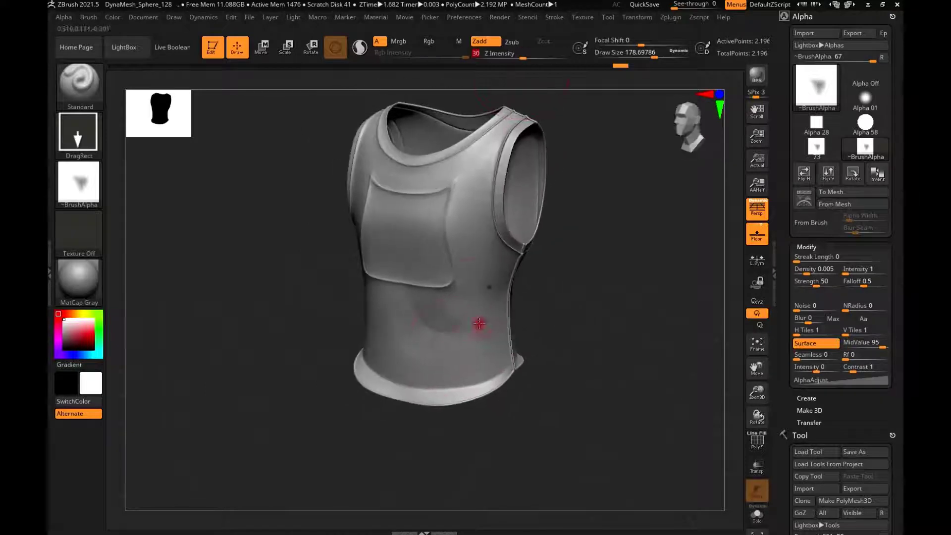
pyautogui.moveTo(479, 323); pyautogui.dragTo(479, 324)
pyautogui.moveTo(345, 357); pyautogui.dragTo(494, 343)
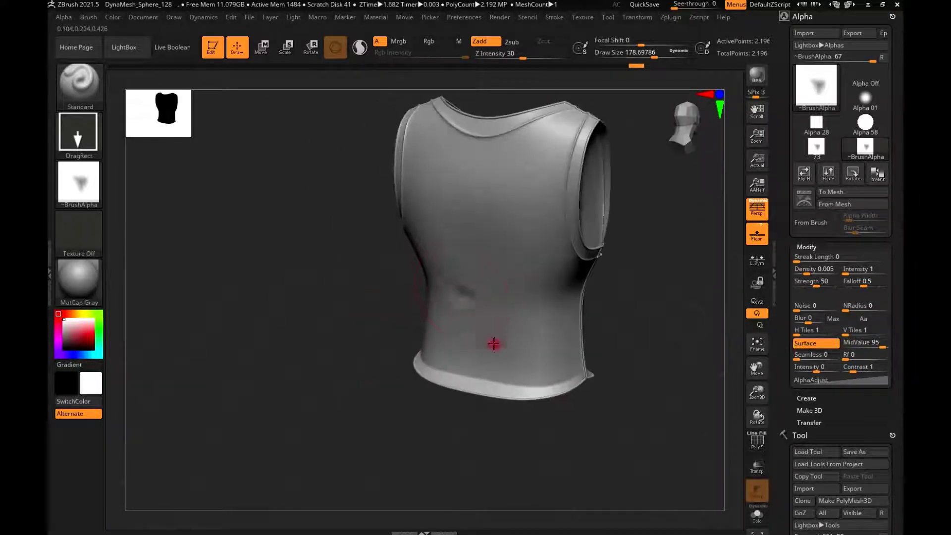
# Import 70.tif from the metal damage alpha folder as the brush alpha.
pyautogui.click(78, 183)
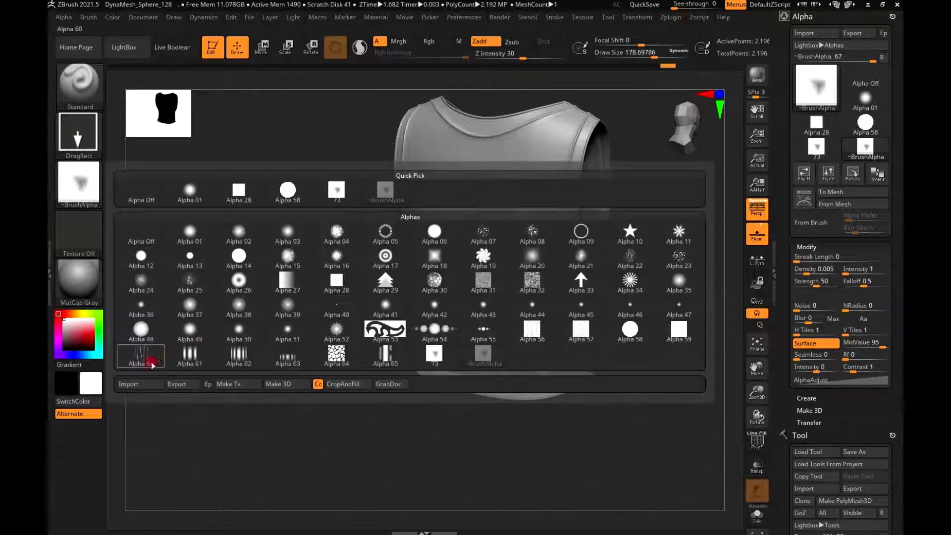
pyautogui.click(141, 384)
pyautogui.doubleClick(689, 337)
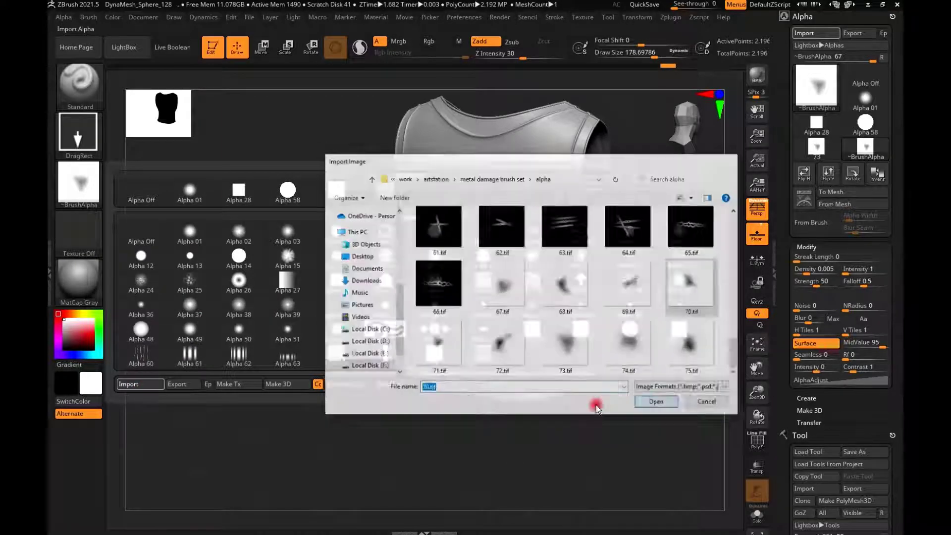
# Stamp larger dents around the vest's waist and sides with MidValue 97, softening them with the Smooth brush.
pyautogui.moveTo(438, 337)
pyautogui.keyDown('shift'); pyautogui.mouseDown()
pyautogui.moveTo(505, 263)
pyautogui.moveTo(523, 354)
pyautogui.mouseUp(); pyautogui.keyUp('shift')
pyautogui.moveTo(576, 421); pyautogui.dragTo(542, 431)
pyautogui.moveTo(537, 366); pyautogui.dragTo(391, 424)
pyautogui.moveTo(400, 261)
pyautogui.mouseDown()
pyautogui.moveTo(414, 378)
pyautogui.moveTo(187, 287)
pyautogui.moveTo(253, 249)
pyautogui.mouseUp()
pyautogui.keyDown('shift'); pyautogui.moveTo(421, 347); pyautogui.dragTo(452, 373); pyautogui.keyUp('shift')
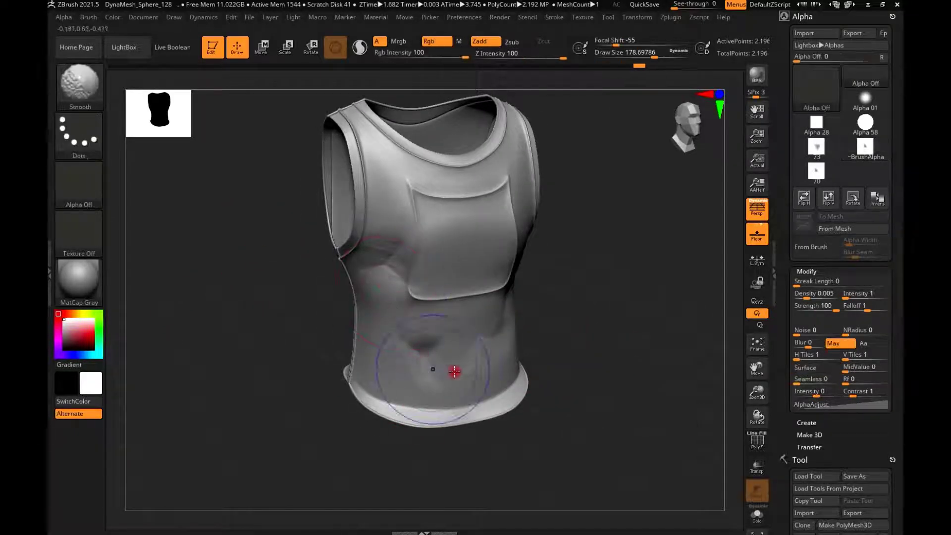
pyautogui.moveTo(574, 391); pyautogui.dragTo(484, 355)
pyautogui.moveTo(297, 317); pyautogui.dragTo(199, 273)
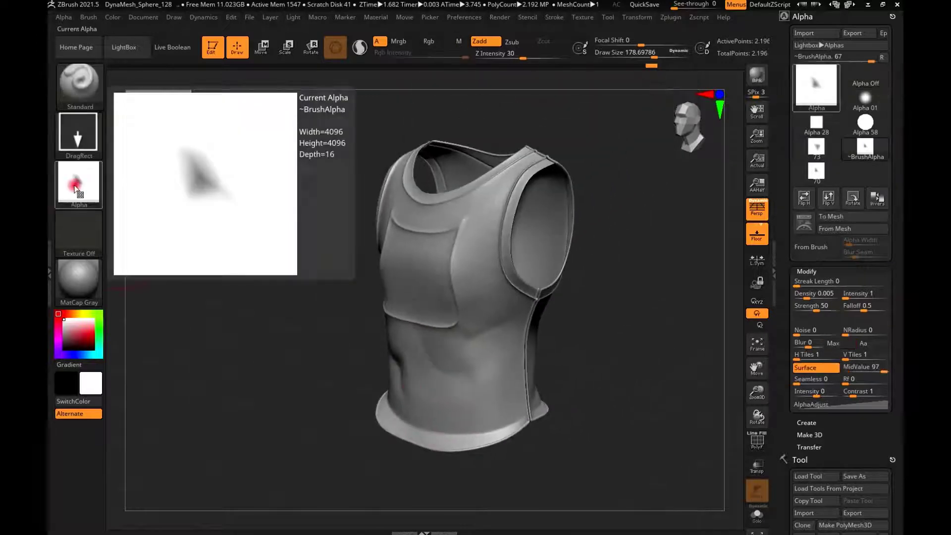
# Import 08.tif from the metal damage alpha folder as the brush alpha.
pyautogui.click(79, 180)
pyautogui.click(149, 386)
pyautogui.click(563, 297)
pyautogui.click(658, 406)
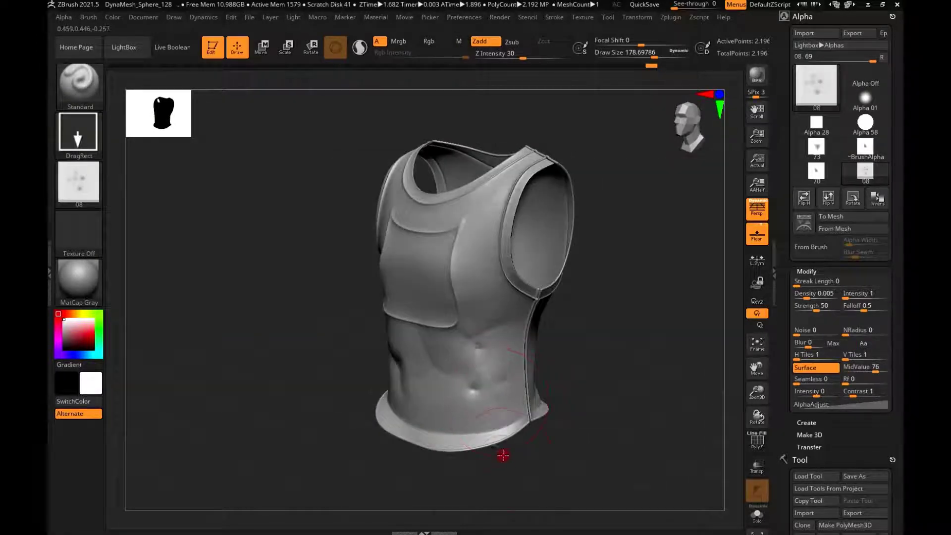
# Stamp clusters of small pits over the chest panel, belly, shoulders and back with MidValue 76.
pyautogui.moveTo(503, 455)
pyautogui.mouseDown()
pyautogui.moveTo(456, 394)
pyautogui.moveTo(503, 376)
pyautogui.mouseUp()
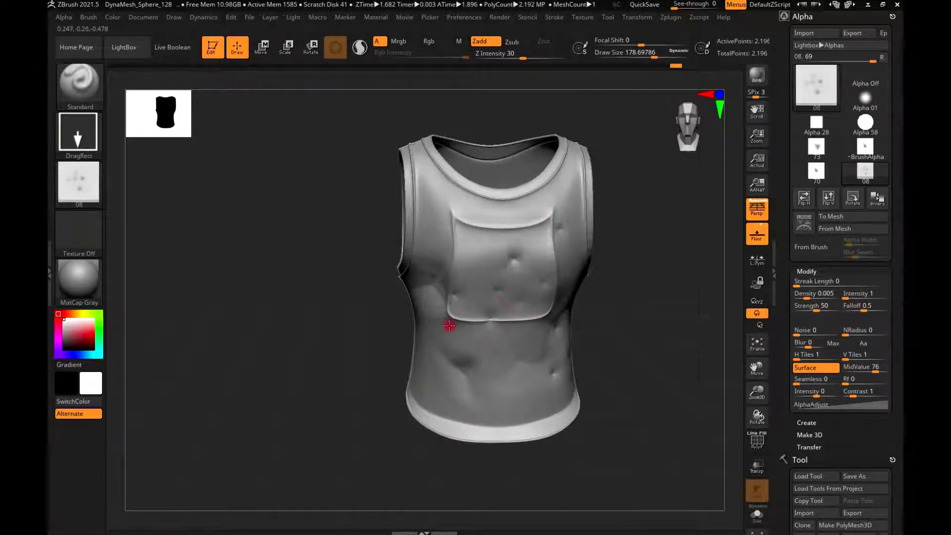
pyautogui.moveTo(449, 325); pyautogui.dragTo(628, 249)
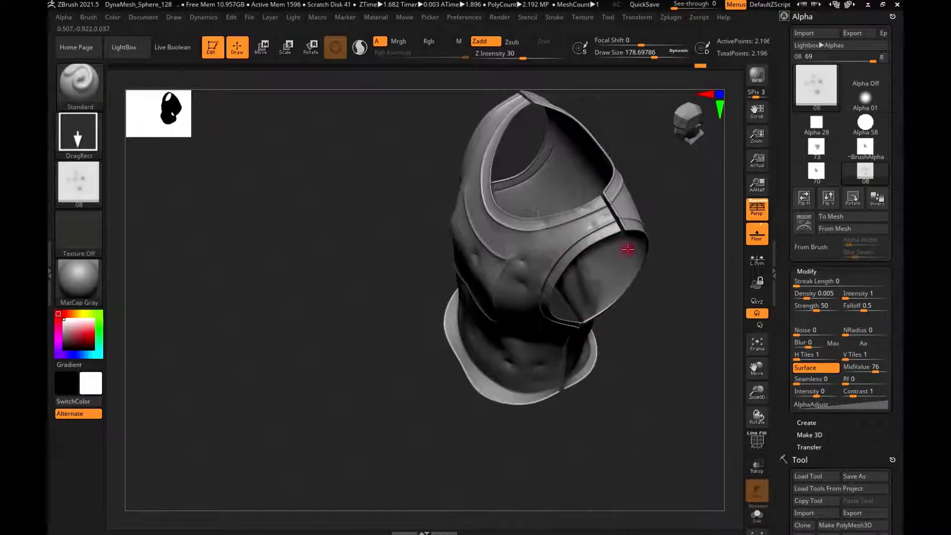
pyautogui.moveTo(481, 269); pyautogui.dragTo(454, 246)
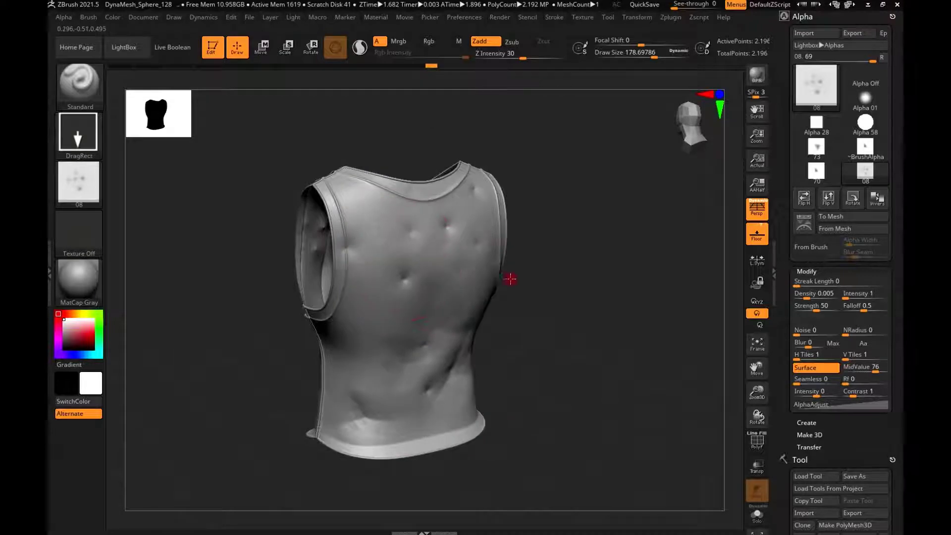
pyautogui.moveTo(450, 286); pyautogui.dragTo(452, 339)
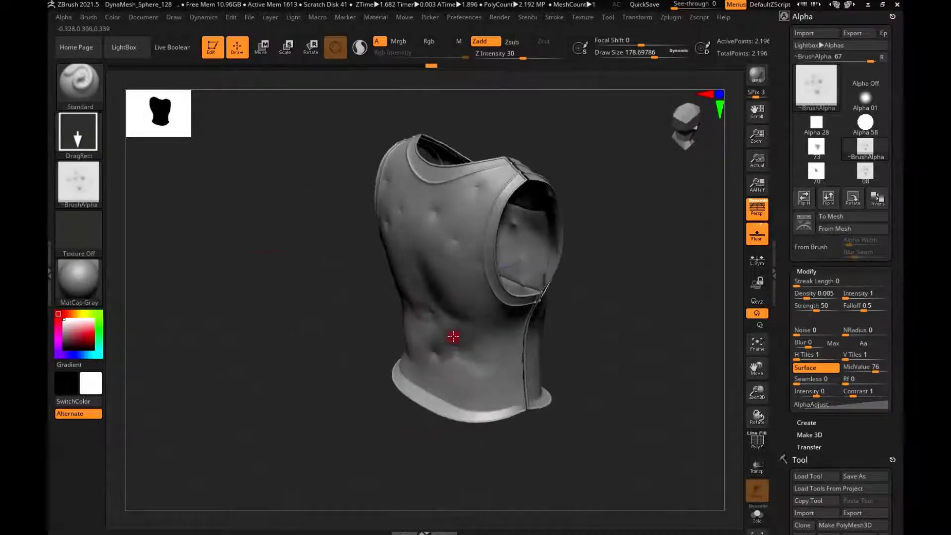
# Import 10.tif from the metal damage alpha folder as the brush alpha.
pyautogui.click(66, 190)
pyautogui.click(140, 384)
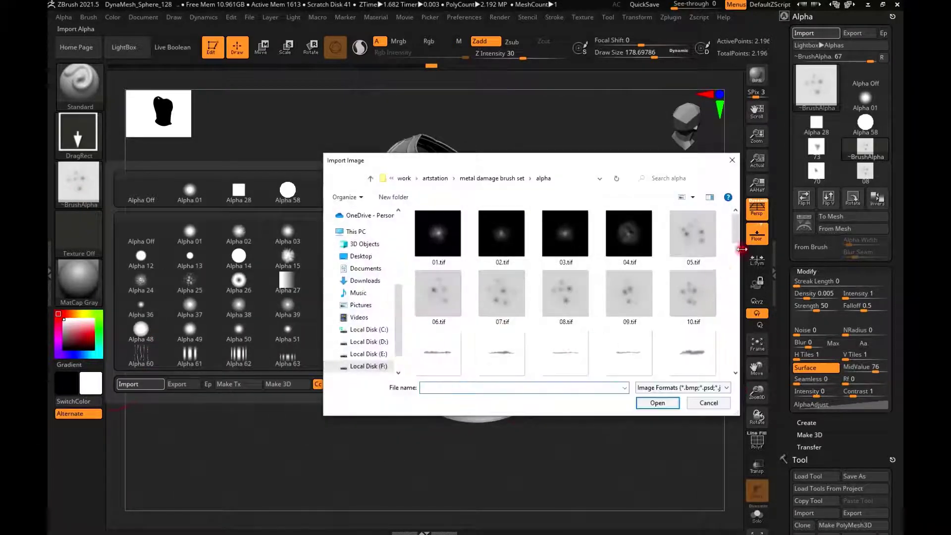
pyautogui.scroll(-2, 734, 251)
pyautogui.click(692, 226)
pyautogui.click(654, 402)
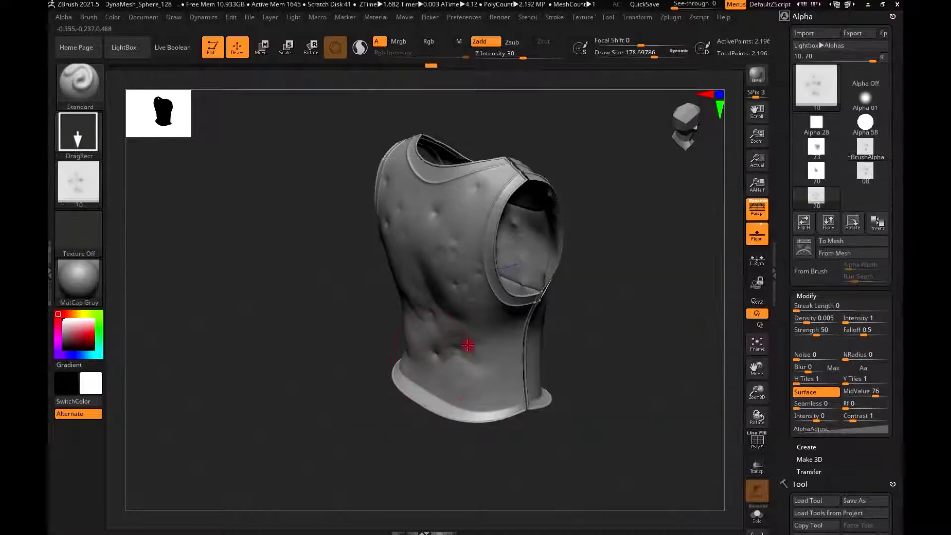
# Stamp finer pits on the vest's back and side, adjusting Z Intensity to 17 and 22.
pyautogui.moveTo(446, 342); pyautogui.dragTo(499, 145)
pyautogui.moveTo(522, 57); pyautogui.dragTo(510, 57)
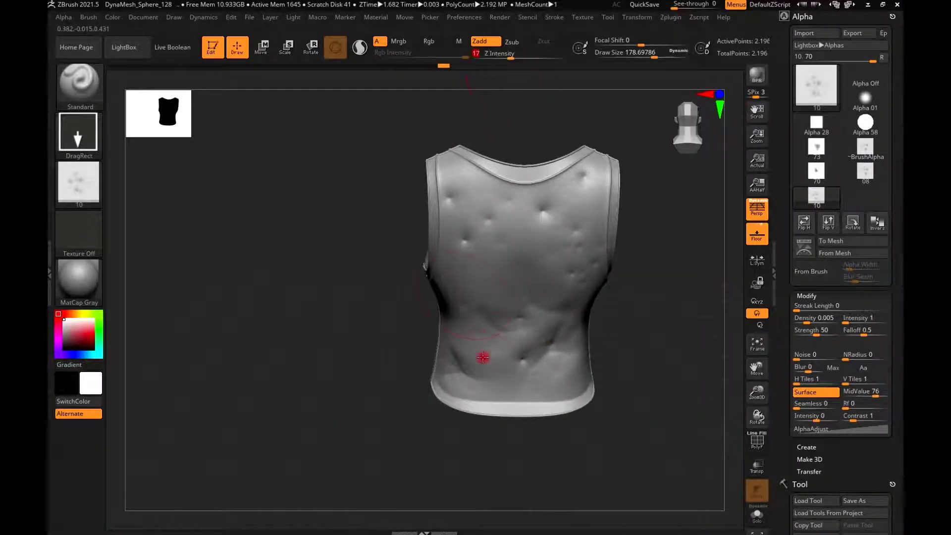
pyautogui.moveTo(481, 356)
pyautogui.mouseDown()
pyautogui.moveTo(462, 379)
pyautogui.moveTo(530, 367)
pyautogui.moveTo(473, 380)
pyautogui.moveTo(393, 346)
pyautogui.moveTo(452, 335)
pyautogui.moveTo(431, 318)
pyautogui.moveTo(424, 339)
pyautogui.moveTo(467, 348)
pyautogui.moveTo(445, 333)
pyautogui.moveTo(399, 343)
pyautogui.moveTo(414, 348)
pyautogui.moveTo(229, 361)
pyautogui.moveTo(278, 297)
pyautogui.mouseUp()
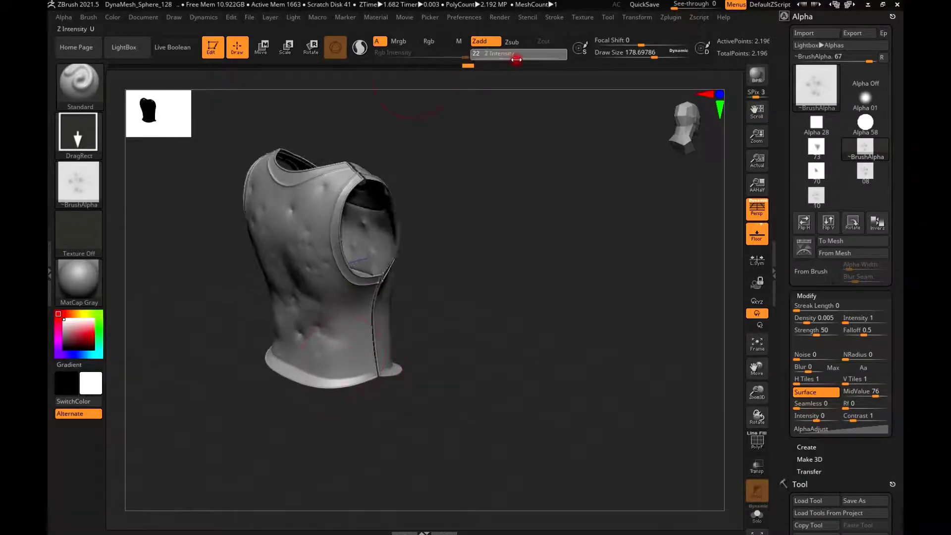
pyautogui.moveTo(409, 342); pyautogui.dragTo(414, 365)
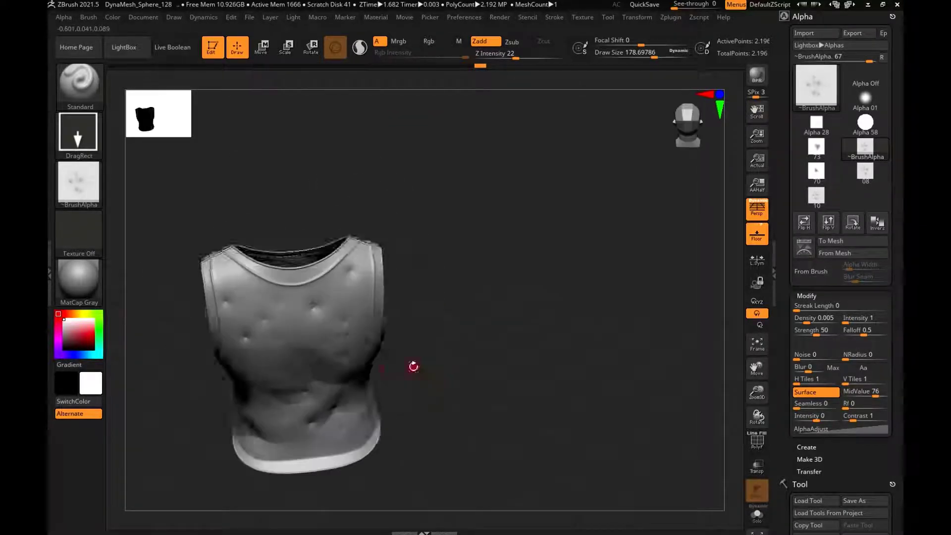
# Import the crossed-slash alpha 24.tif from the metal damage alpha folder.
pyautogui.click(78, 183)
pyautogui.click(140, 384)
pyautogui.moveTo(730, 246); pyautogui.dragTo(734, 258)
pyautogui.click(630, 329)
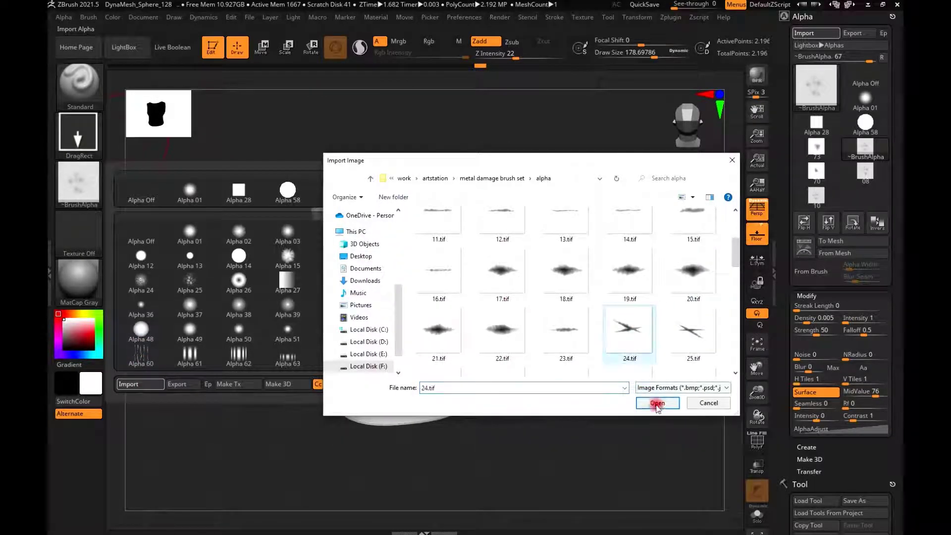
pyautogui.click(657, 402)
# Undo the trial slash, lower Z Intensity to 16, and stamp slash marks across the back and near the front shoulder.
pyautogui.moveTo(394, 362); pyautogui.dragTo(364, 408)
pyautogui.hotkey('ctrl', 'z')
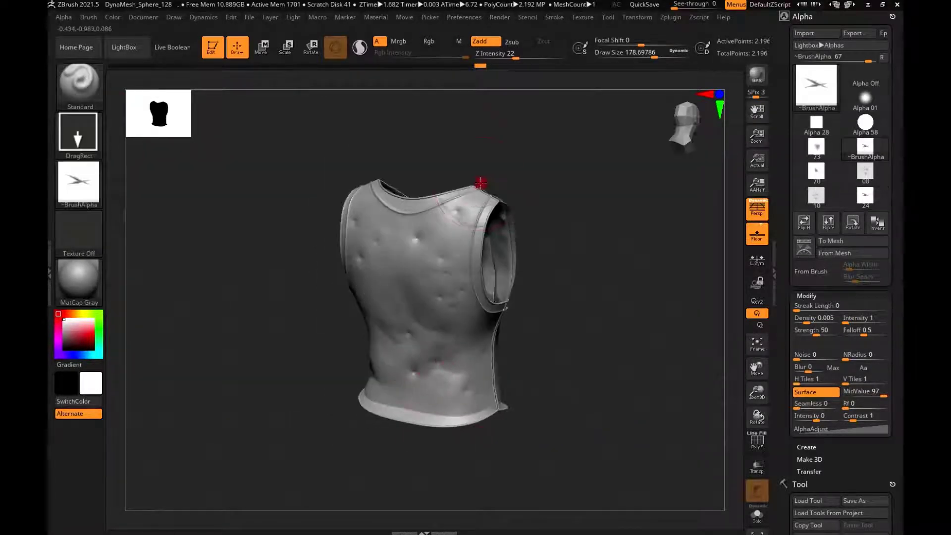
pyautogui.click(502, 56)
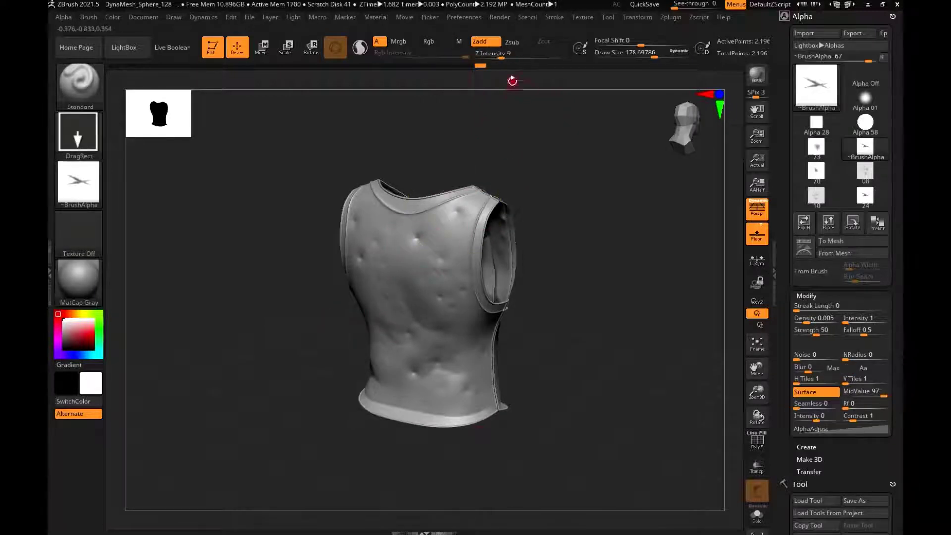
pyautogui.click(509, 57)
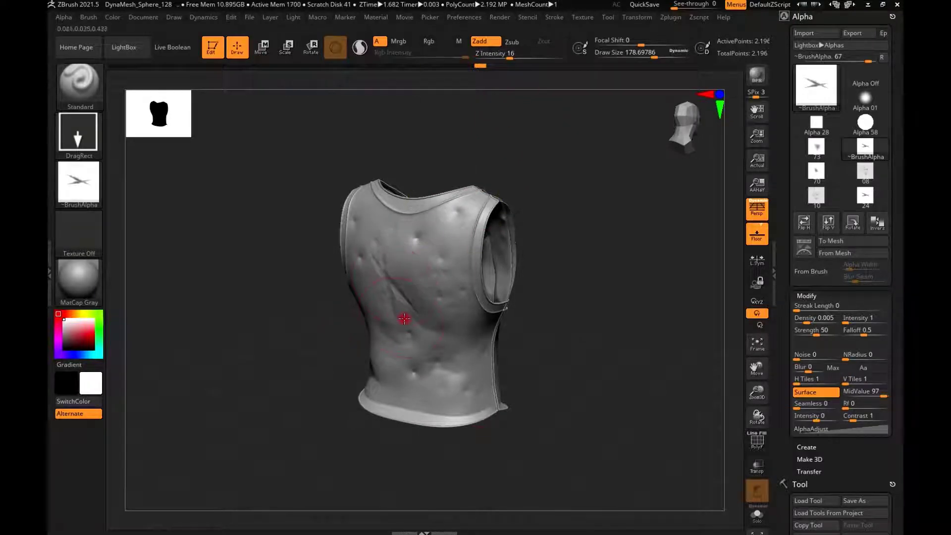
pyautogui.moveTo(404, 318); pyautogui.dragTo(530, 241, button='right')
pyautogui.moveTo(557, 196); pyautogui.dragTo(490, 307, button='right')
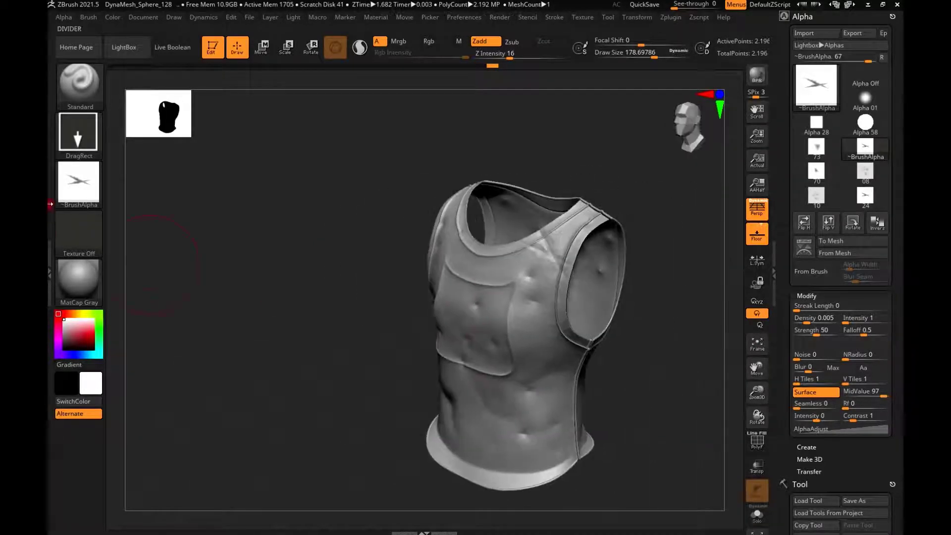
# Import the thin slash alpha 12.tif from the metal damage alpha folder.
pyautogui.click(78, 183)
pyautogui.click(140, 384)
pyautogui.scroll(-3, 741, 236)
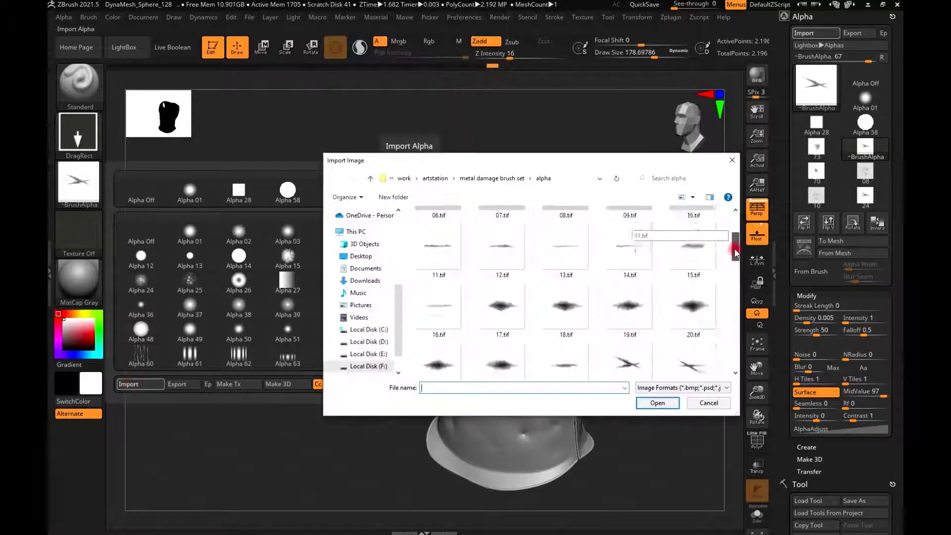
pyautogui.click(590, 290)
pyautogui.click(657, 403)
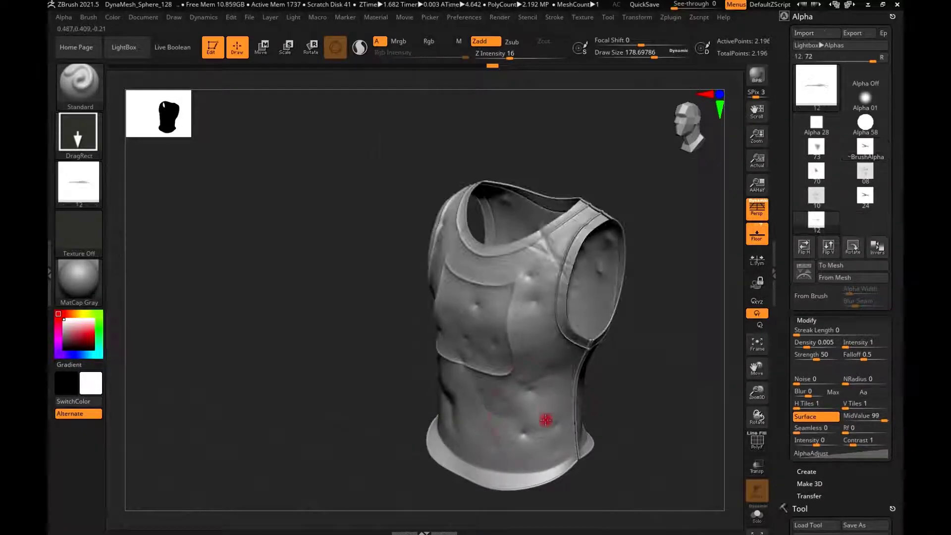
# Stamp thin slash marks on the vest's lower front, around the waist and along the hem.
pyautogui.moveTo(506, 385); pyautogui.dragTo(461, 448, button='right')
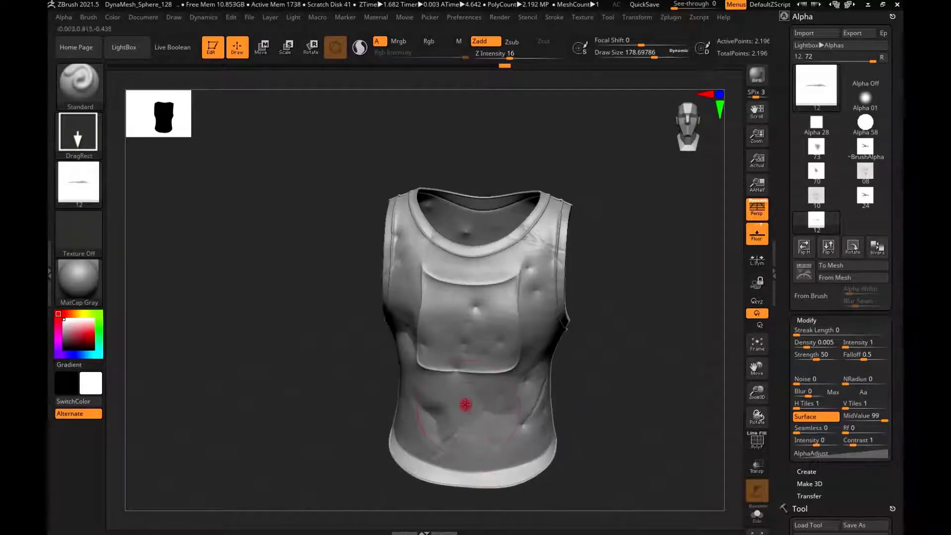
pyautogui.moveTo(465, 404); pyautogui.dragTo(482, 437, button='right')
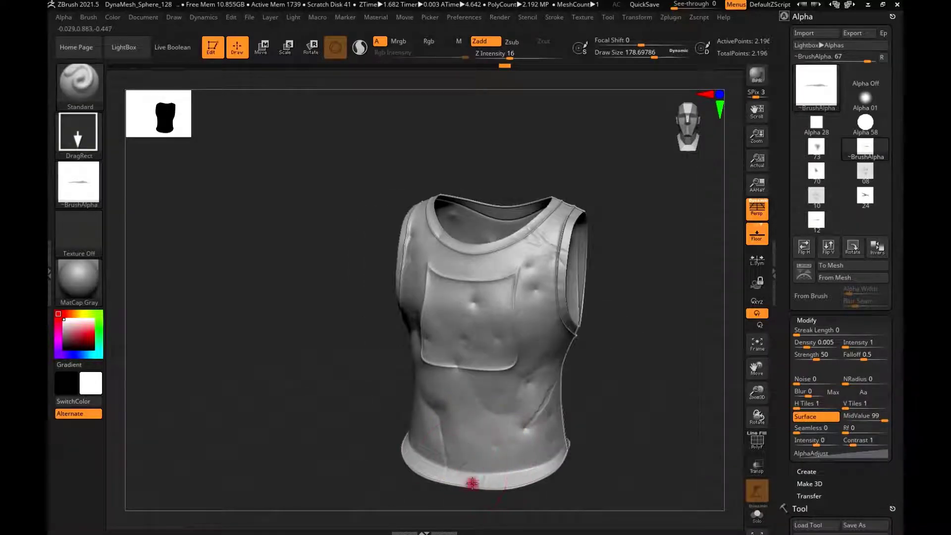
pyautogui.moveTo(505, 468); pyautogui.dragTo(445, 323, button='right')
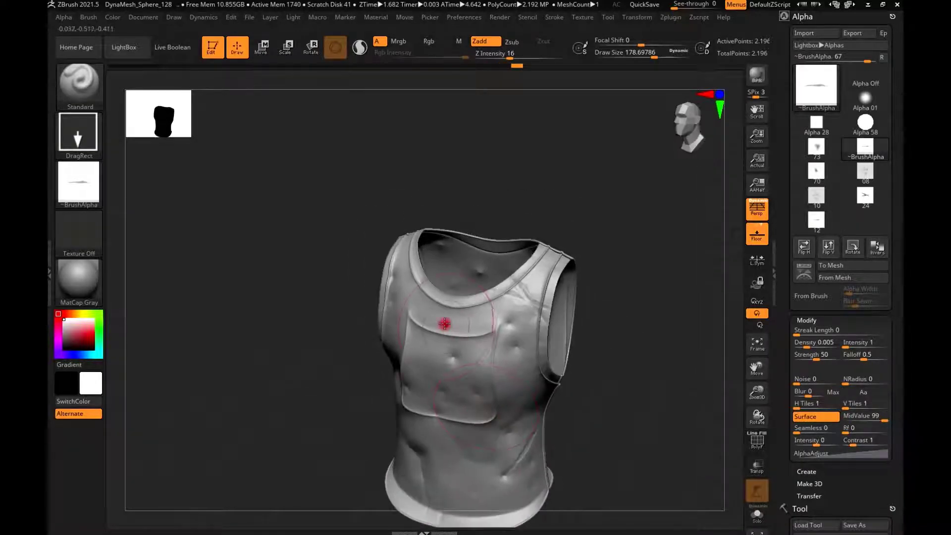
# Import the thicker gouge alpha 15.tif from the metal damage alpha folder.
pyautogui.click(78, 181)
pyautogui.click(140, 383)
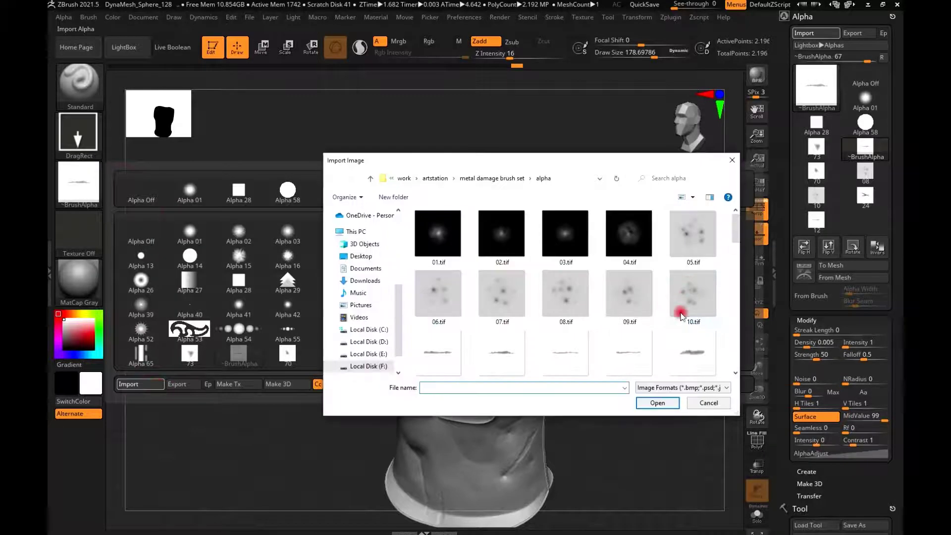
pyautogui.click(693, 349)
pyautogui.click(658, 403)
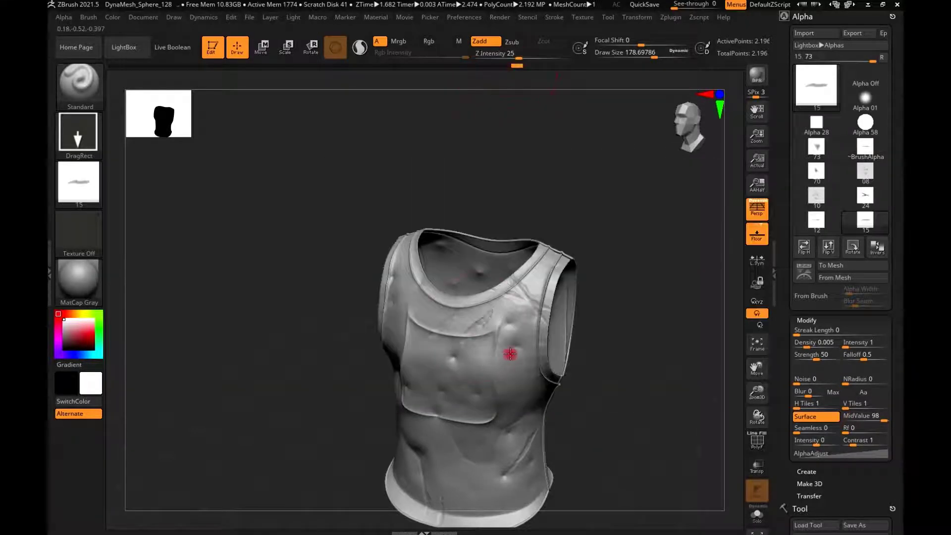
# Raise Z Intensity to 25 and stamp rough gouges across the upper chest below the collar.
pyautogui.moveTo(510, 353)
pyautogui.mouseDown(button='right')
pyautogui.moveTo(534, 371)
pyautogui.moveTo(503, 312)
pyautogui.moveTo(515, 392)
pyautogui.moveTo(530, 356)
pyautogui.moveTo(535, 364)
pyautogui.mouseUp(button='right')
pyautogui.moveTo(579, 342)
pyautogui.mouseDown(button='right')
pyautogui.moveTo(562, 308)
pyautogui.moveTo(508, 376)
pyautogui.moveTo(492, 266)
pyautogui.mouseUp(button='right')
pyautogui.moveTo(570, 293)
pyautogui.mouseDown(button='right')
pyautogui.moveTo(541, 361)
pyautogui.moveTo(545, 346)
pyautogui.moveTo(509, 371)
pyautogui.moveTo(551, 323)
pyautogui.moveTo(546, 378)
pyautogui.mouseUp(button='right')
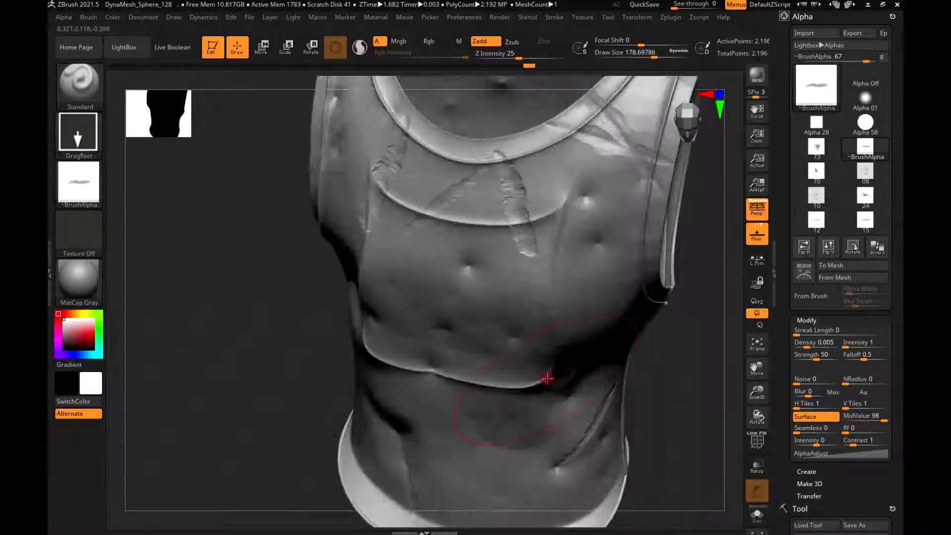
# Set the Smooth brush to Z Intensity 16 and Draw Size about 46, and soften the slash marks near the front shoulder.
pyautogui.keyDown('shift'); pyautogui.click(514, 56); pyautogui.keyUp('shift')
pyautogui.hotkey('shift', 'space')
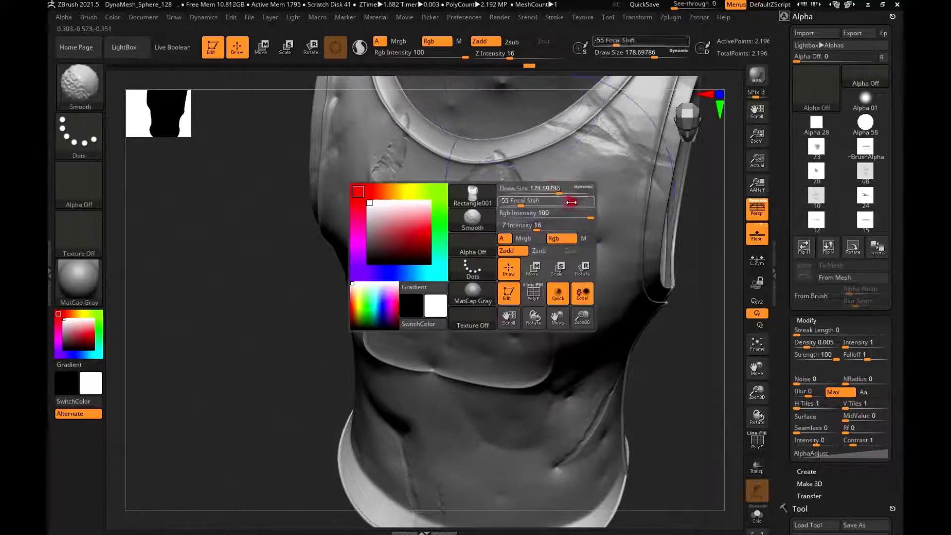
pyautogui.moveTo(560, 190)
pyautogui.keyDown('shift'); pyautogui.mouseDown()
pyautogui.moveTo(541, 190)
pyautogui.moveTo(535, 289)
pyautogui.mouseUp(); pyautogui.keyUp('shift')
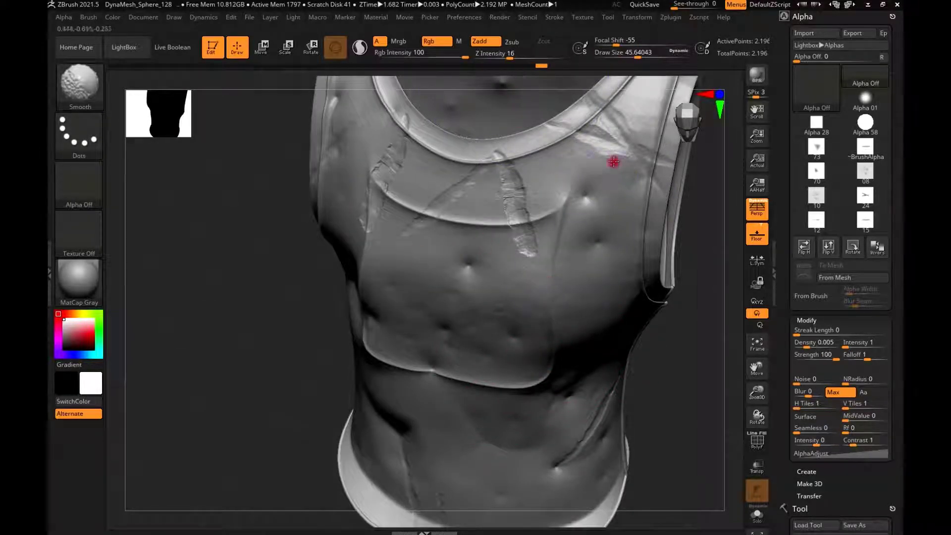
pyautogui.keyDown('shift'); pyautogui.moveTo(614, 162); pyautogui.dragTo(617, 203); pyautogui.keyUp('shift')
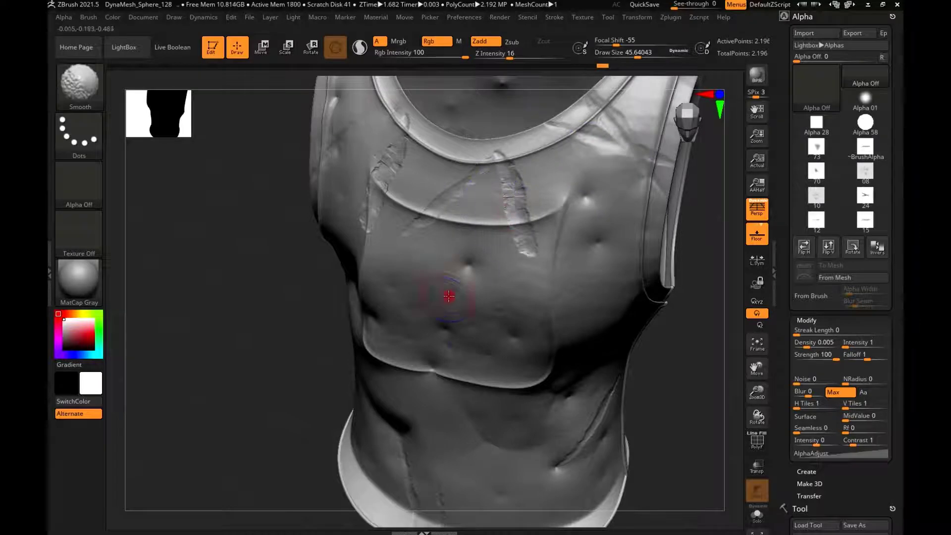
# Check the vest's mesh in wireframe and stamp a rough gouge on the upper back.
pyautogui.press('f')
pyautogui.moveTo(452, 202)
pyautogui.mouseDown(button='right')
pyautogui.moveTo(486, 302)
pyautogui.moveTo(471, 312)
pyautogui.mouseUp(button='right')
pyautogui.hotkey('shift', 'f')
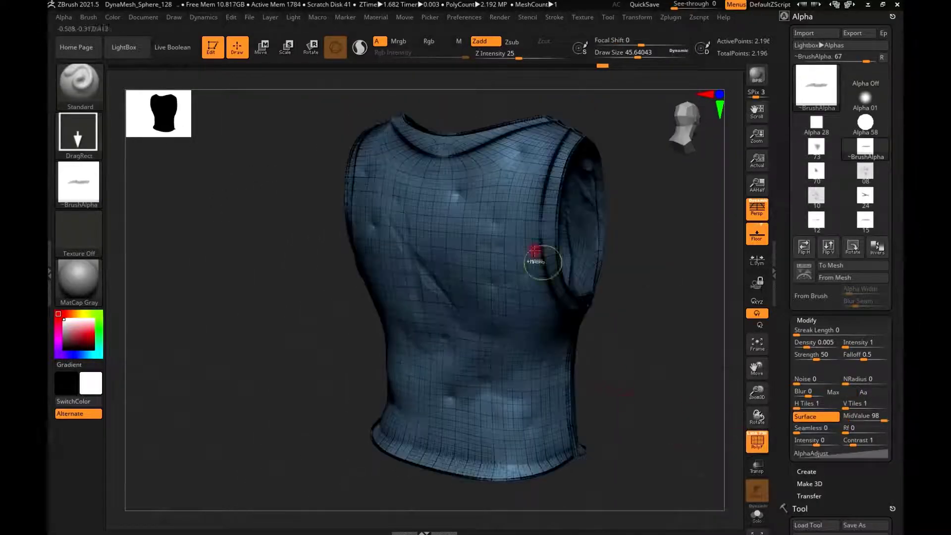
pyautogui.keyDown('ctrl'); pyautogui.moveTo(534, 251); pyautogui.dragTo(554, 337, button='right'); pyautogui.keyUp('ctrl')
pyautogui.hotkey('shift', 'f')
pyautogui.moveTo(445, 337)
pyautogui.keyDown('ctrl'); pyautogui.mouseDown(button='right')
pyautogui.moveTo(416, 255)
pyautogui.moveTo(408, 282)
pyautogui.moveTo(416, 229)
pyautogui.mouseUp(button='right'); pyautogui.keyUp('ctrl')
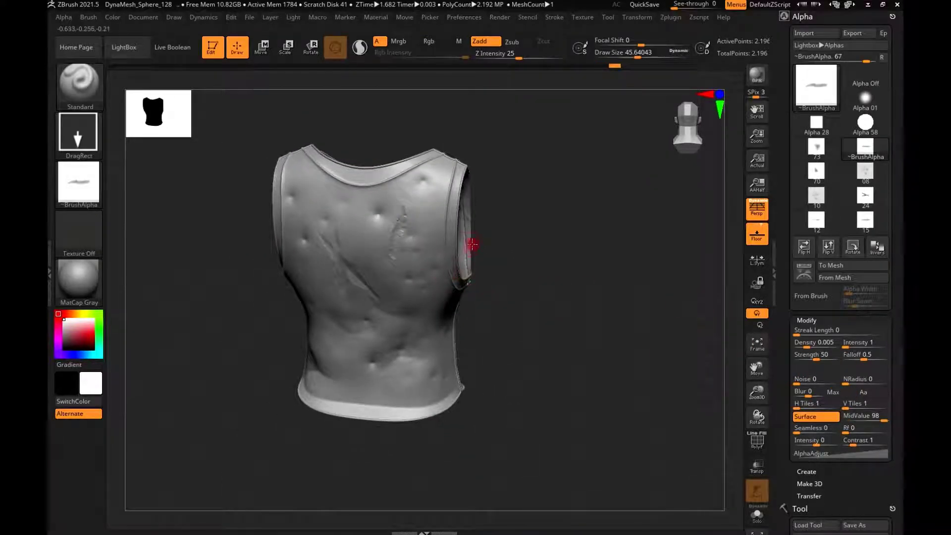
pyautogui.moveTo(416, 268); pyautogui.dragTo(299, 369, button='right')
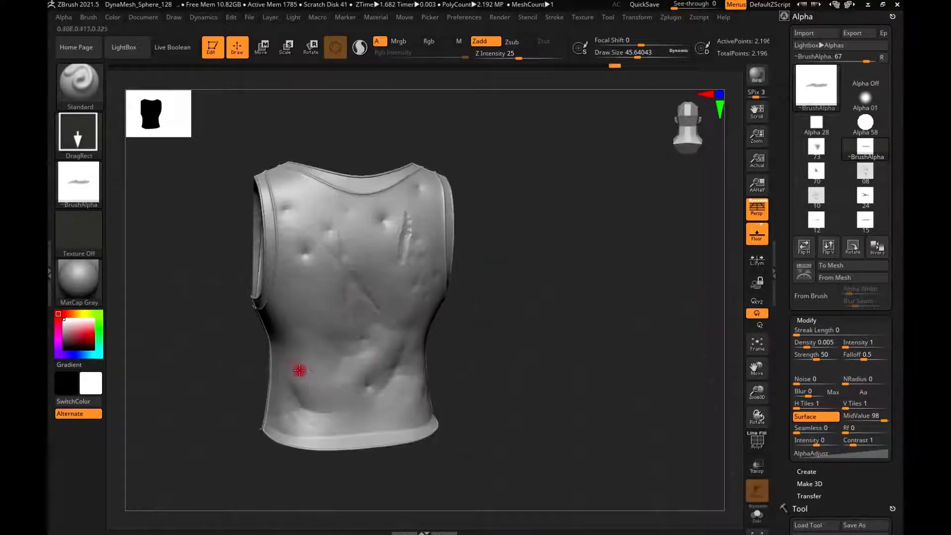
# Import the cross-shaped cut alpha 26.tif from the metal damage alpha folder.
pyautogui.click(78, 182)
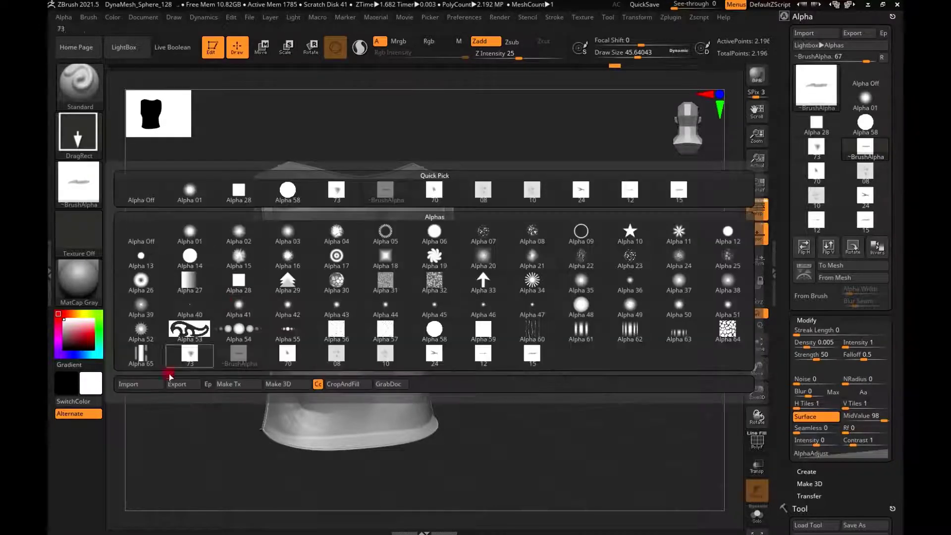
pyautogui.click(140, 383)
pyautogui.moveTo(736, 266); pyautogui.dragTo(737, 270)
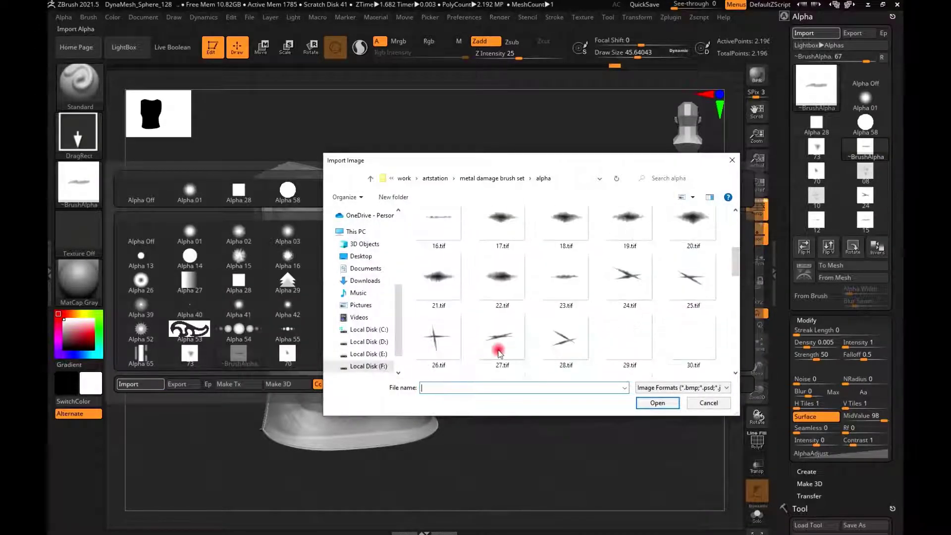
pyautogui.click(438, 337)
pyautogui.click(657, 403)
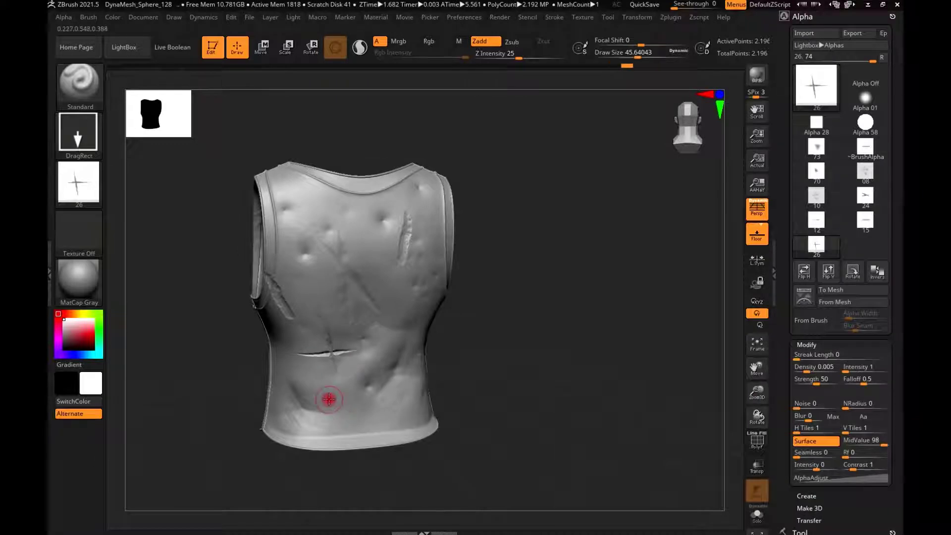
# Stamp cross-shaped cuts on the lower back, the front shoulder and the lower edge of the chest plate.
pyautogui.moveTo(328, 399); pyautogui.dragTo(516, 381, button='right')
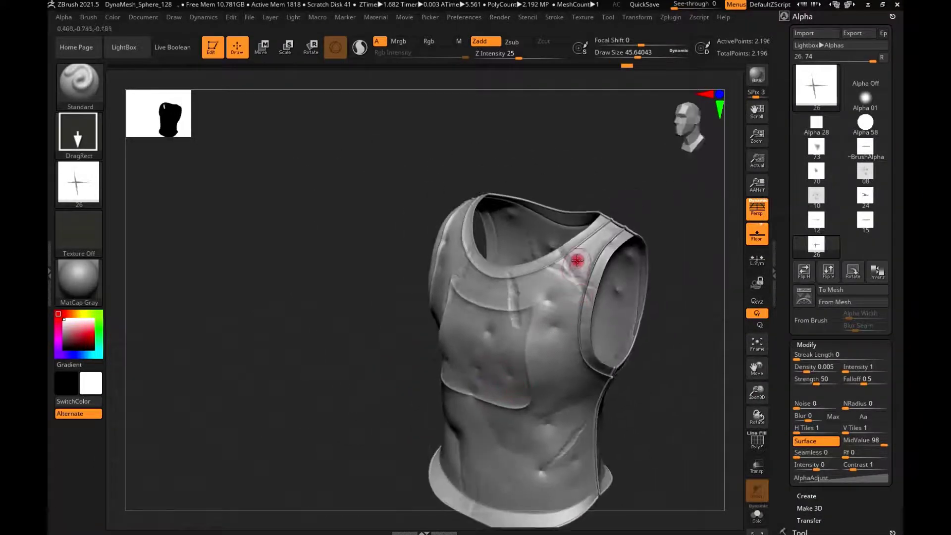
pyautogui.moveTo(579, 287)
pyautogui.mouseDown(button='right')
pyautogui.moveTo(569, 310)
pyautogui.moveTo(485, 351)
pyautogui.moveTo(559, 351)
pyautogui.mouseUp(button='right')
# Switch the brush alpha back to the imported slash alpha 12 and stamp a slash on the front below the armhole.
pyautogui.click(78, 182)
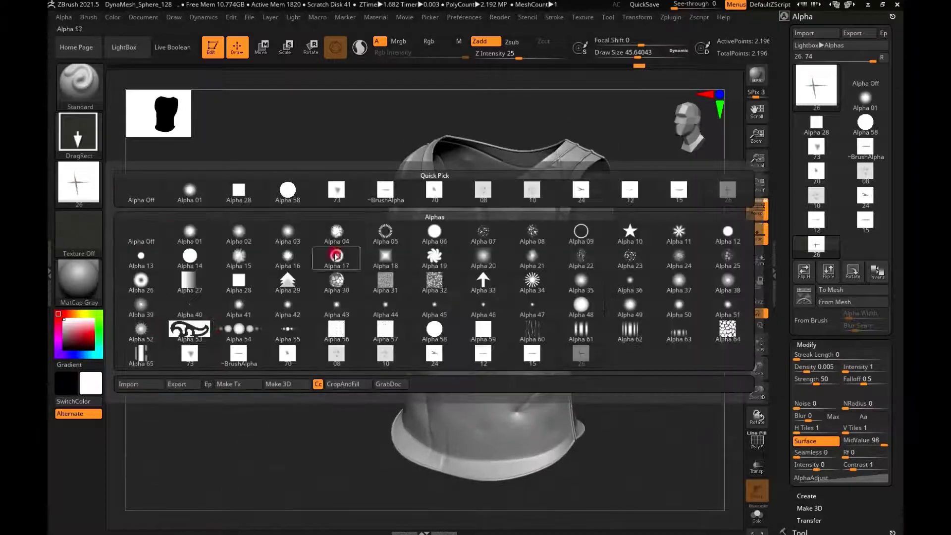
pyautogui.click(333, 255)
pyautogui.click(78, 183)
pyautogui.click(512, 293)
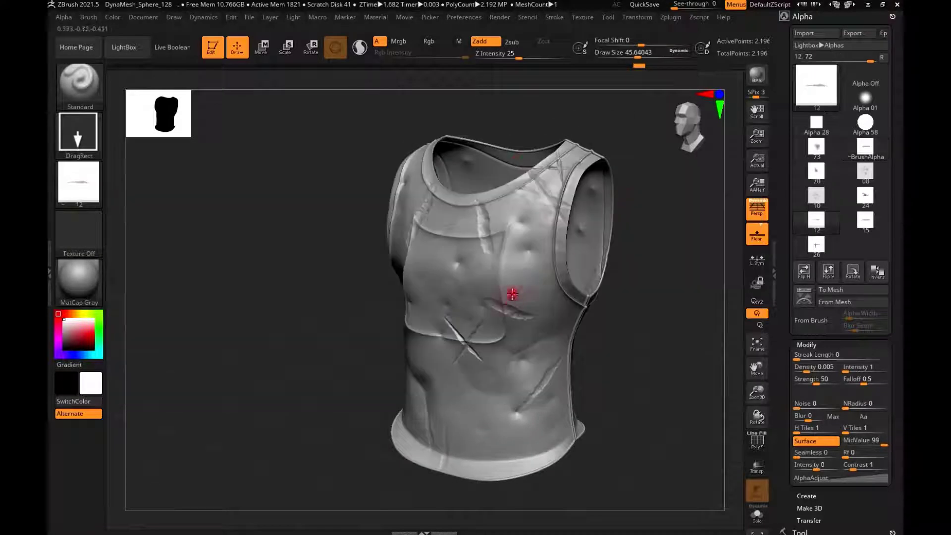
# Stamp more thin slashes along the vest's side seam, lower back and rear shoulder strap.
pyautogui.moveTo(495, 320)
pyautogui.mouseDown(button='right')
pyautogui.moveTo(463, 325)
pyautogui.moveTo(475, 227)
pyautogui.moveTo(441, 288)
pyautogui.mouseUp(button='right')
pyautogui.moveTo(464, 324)
pyautogui.mouseDown(button='right')
pyautogui.moveTo(456, 301)
pyautogui.moveTo(483, 303)
pyautogui.mouseUp(button='right')
pyautogui.moveTo(483, 303)
pyautogui.keyDown('ctrl'); pyautogui.mouseDown(button='right')
pyautogui.moveTo(488, 325)
pyautogui.moveTo(505, 323)
pyautogui.mouseUp(button='right'); pyautogui.keyUp('ctrl')
pyautogui.moveTo(467, 288); pyautogui.dragTo(466, 316)
pyautogui.moveTo(441, 314); pyautogui.dragTo(415, 340, button='right')
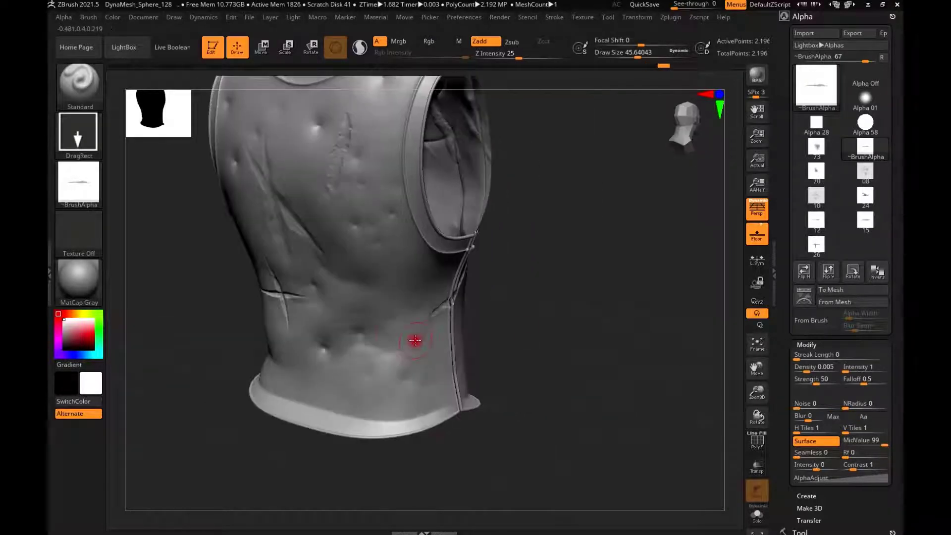
pyautogui.moveTo(393, 384); pyautogui.dragTo(363, 284, button='right')
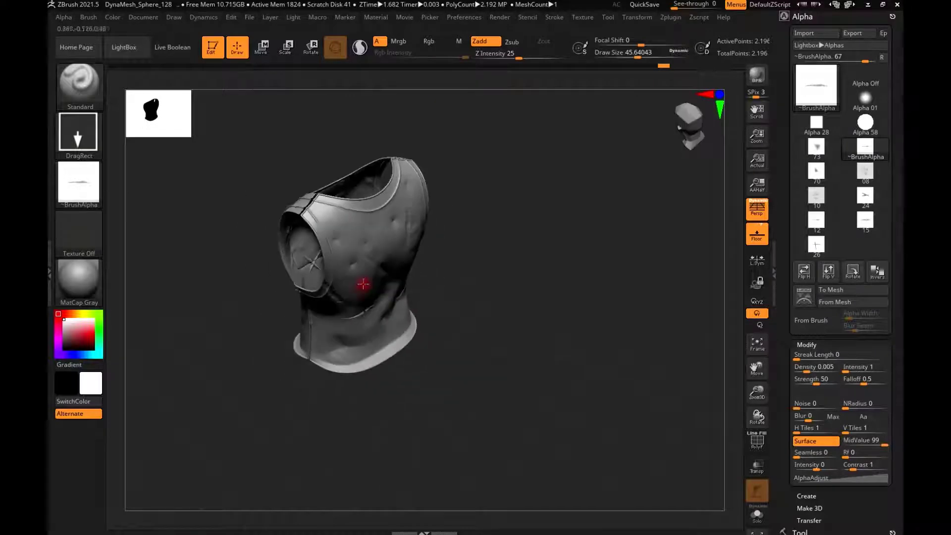
pyautogui.moveTo(348, 244); pyautogui.dragTo(344, 347, button='right')
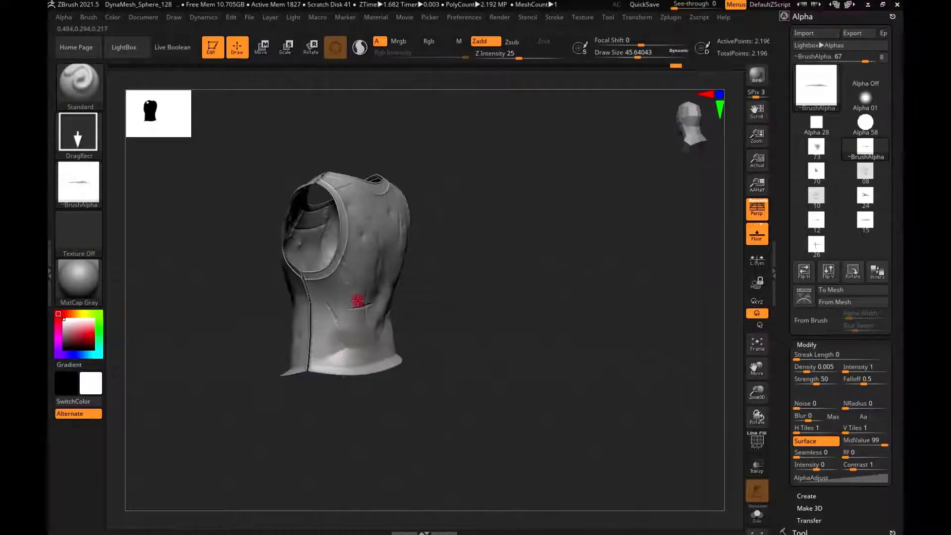
pyautogui.moveTo(358, 301); pyautogui.dragTo(415, 310, button='right')
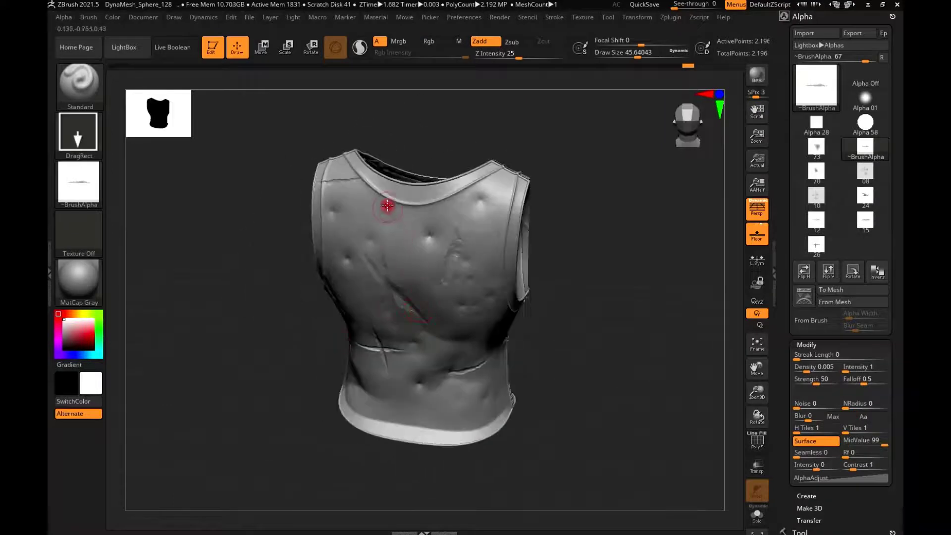
# Stamp long diagonal slashes across the front chest from the collar toward the armhole.
pyautogui.moveTo(423, 212); pyautogui.dragTo(587, 239, button='right')
pyautogui.rightClick(526, 247)
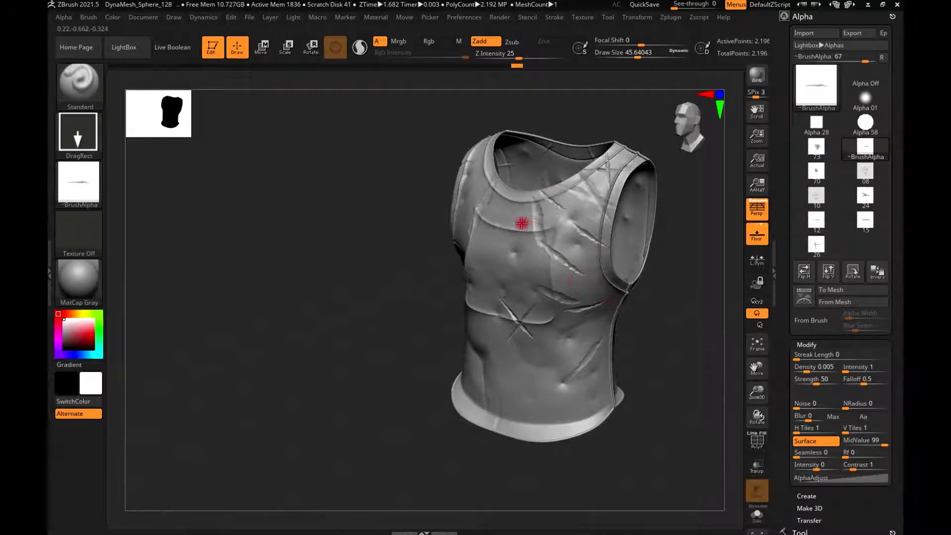
pyautogui.moveTo(499, 197)
pyautogui.mouseDown(button='right')
pyautogui.moveTo(569, 297)
pyautogui.moveTo(542, 333)
pyautogui.moveTo(556, 295)
pyautogui.moveTo(597, 308)
pyautogui.moveTo(485, 289)
pyautogui.moveTo(554, 304)
pyautogui.moveTo(533, 286)
pyautogui.mouseUp(button='right')
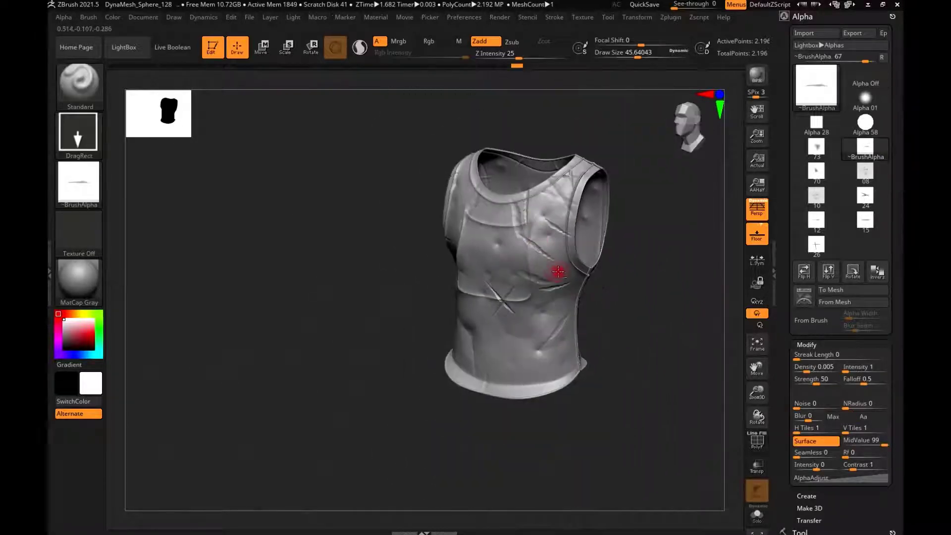
pyautogui.moveTo(555, 269); pyautogui.dragTo(541, 282, button='right')
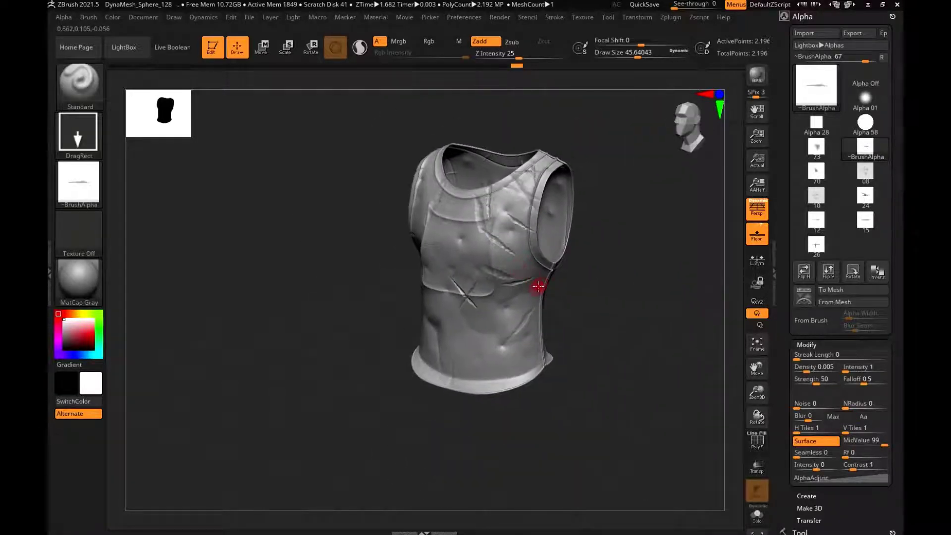
# Export the subdivision level 5 vest to the Desktop as an OBJ named "armor highpoly".
pyautogui.moveTo(779, 282); pyautogui.dragTo(781, 99)
pyautogui.click(859, 234)
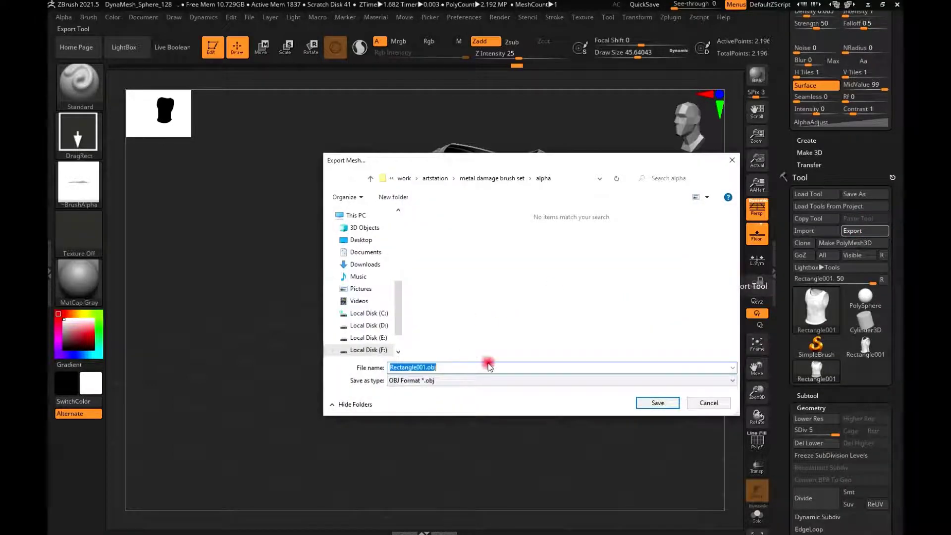
pyautogui.click(360, 240)
pyautogui.write('armor highpoly')
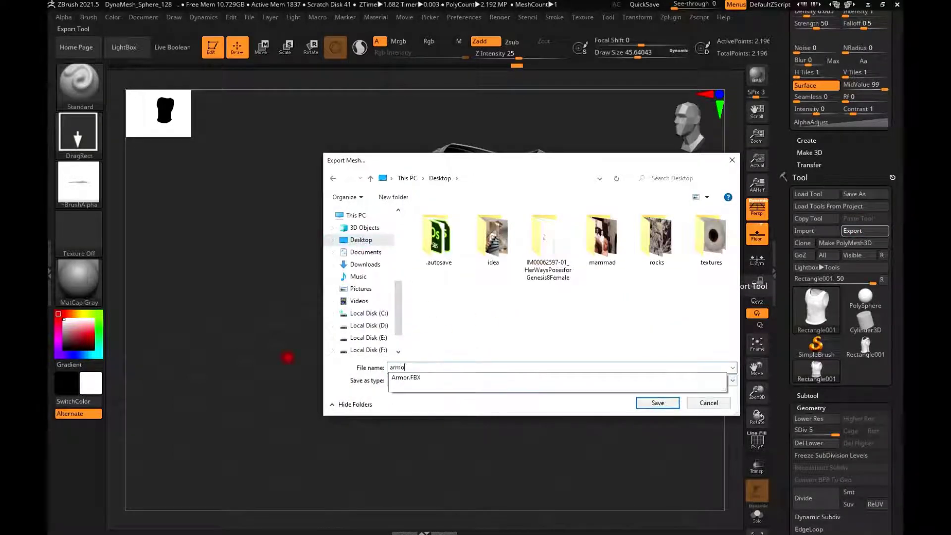
pyautogui.click(656, 403)
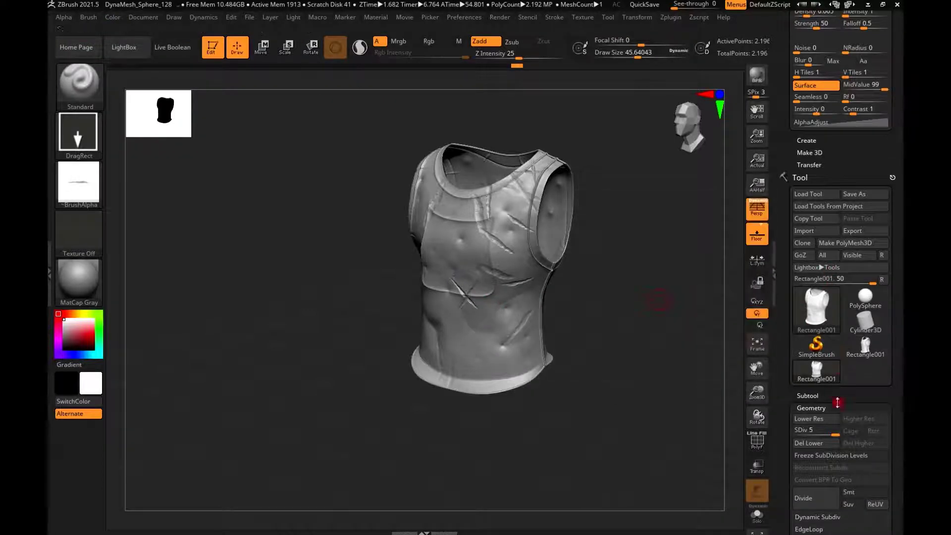
# Lower the vest to subdivision level 1 and export it to the Desktop as the low-poly armor OBJ.
pyautogui.hotkey('shift', 'd')
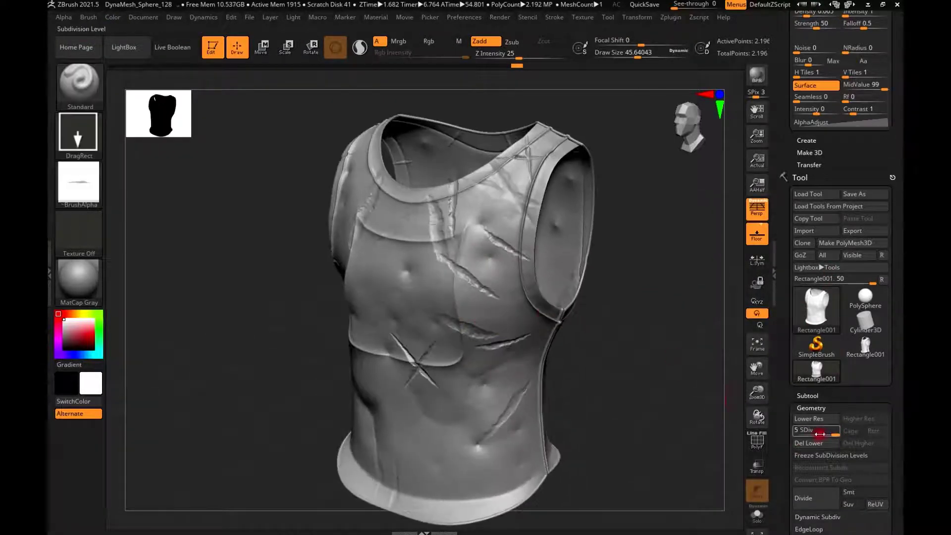
pyautogui.click(853, 230)
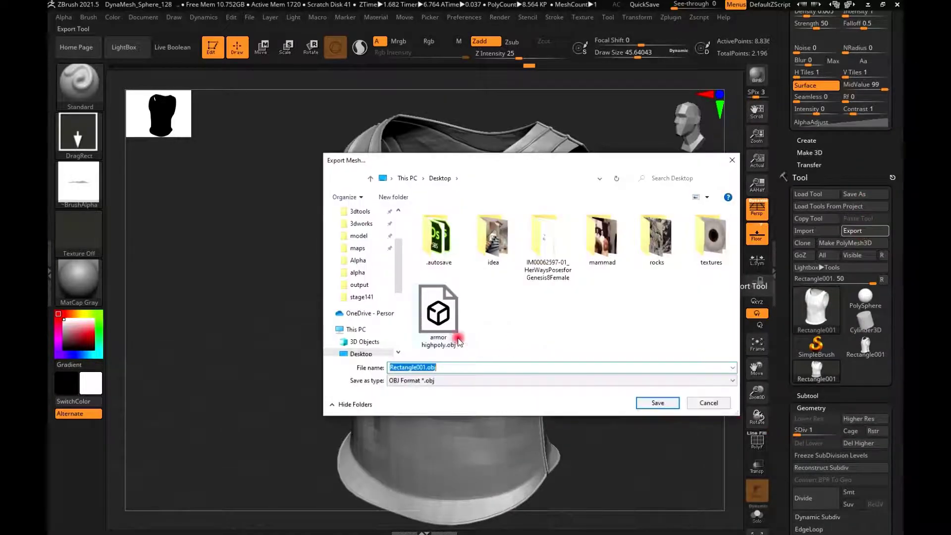
pyautogui.click(417, 367)
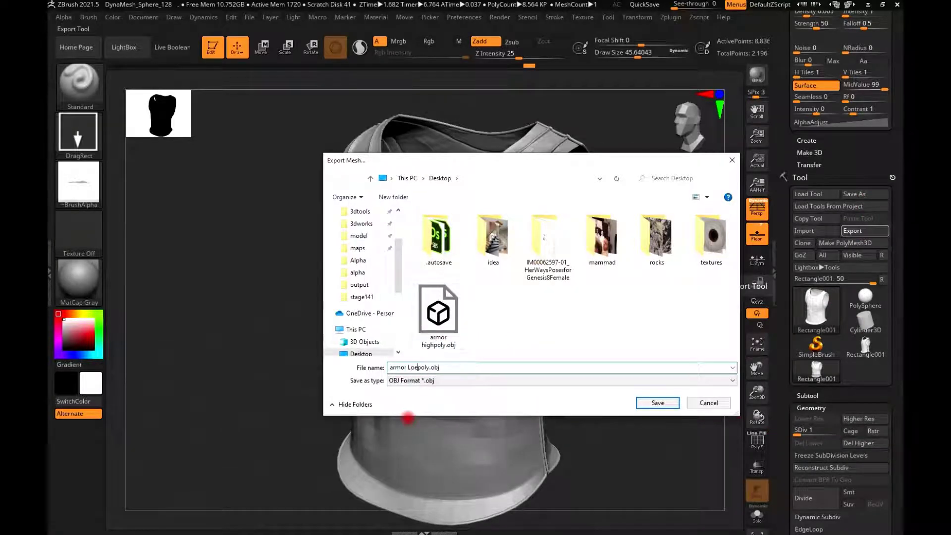
pyautogui.click(666, 409)
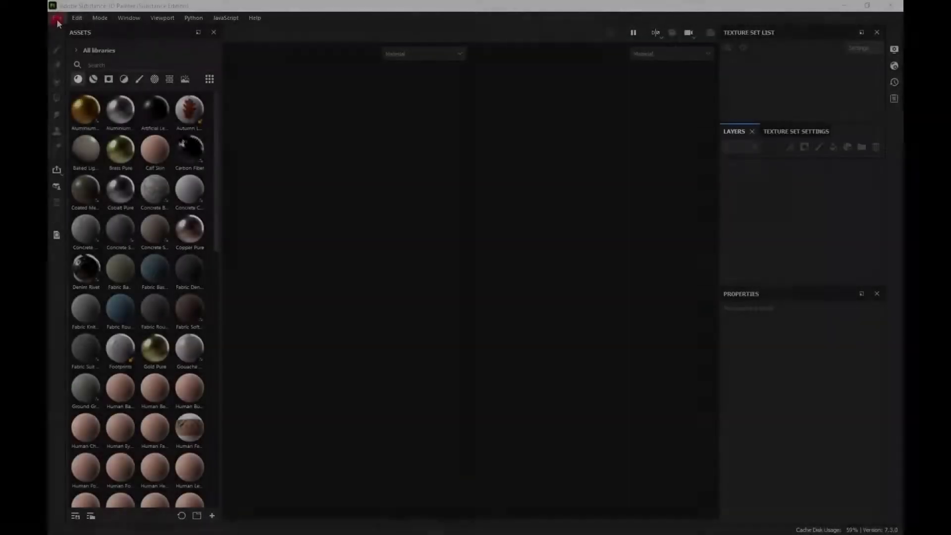
# Create a new Substance Painter project from the Desktop's "armor Lowpoly.obj" with the ASM - PBR Metallic Roughness template.
pyautogui.click(57, 19)
pyautogui.click(72, 29)
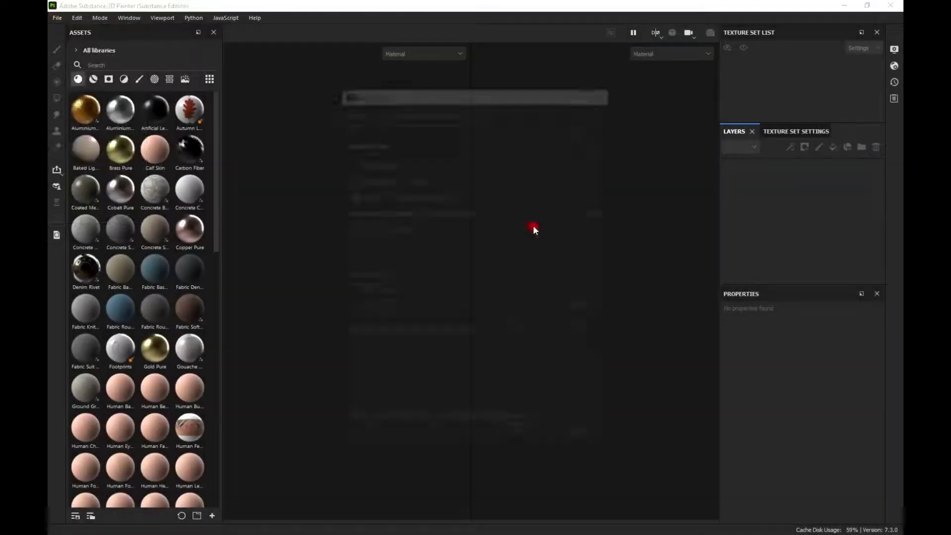
pyautogui.click(569, 127)
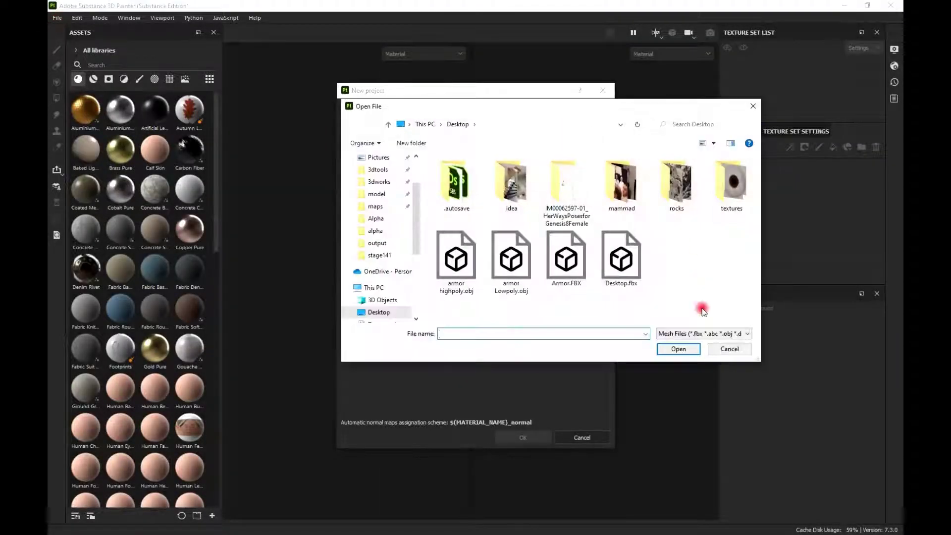
pyautogui.click(510, 255)
pyautogui.click(682, 346)
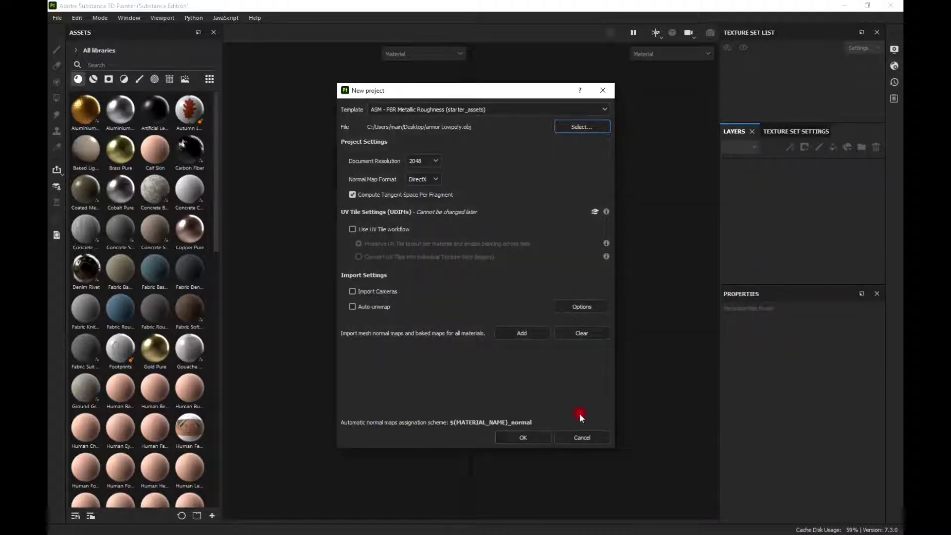
pyautogui.click(536, 438)
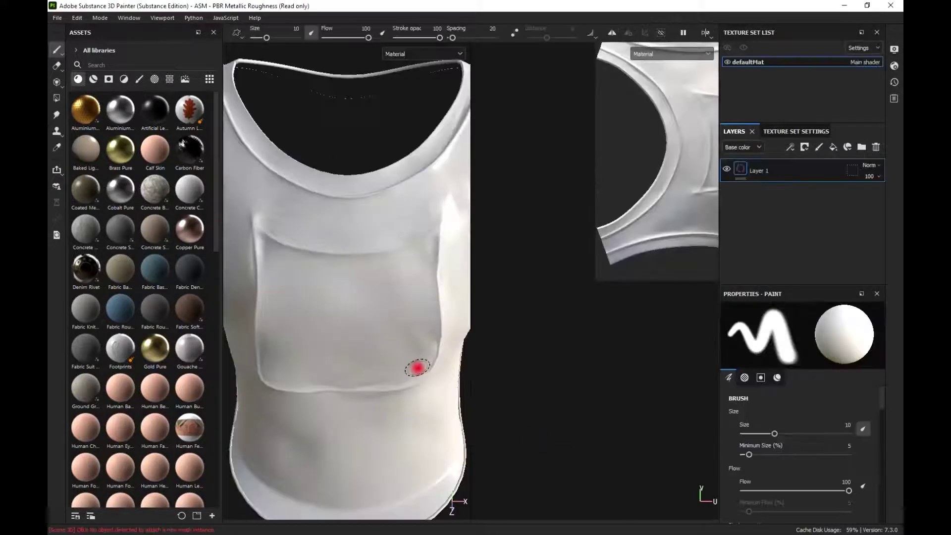
# Configure mesh map baking with a 2048 output size and exclude the ID map.
pyautogui.rightClick(364, 296)
pyautogui.scroll(-5, 342, 296)
pyautogui.moveTo(342, 297)
pyautogui.keyDown('alt'); pyautogui.mouseDown()
pyautogui.moveTo(361, 279)
pyautogui.moveTo(363, 290)
pyautogui.mouseUp(); pyautogui.keyUp('alt')
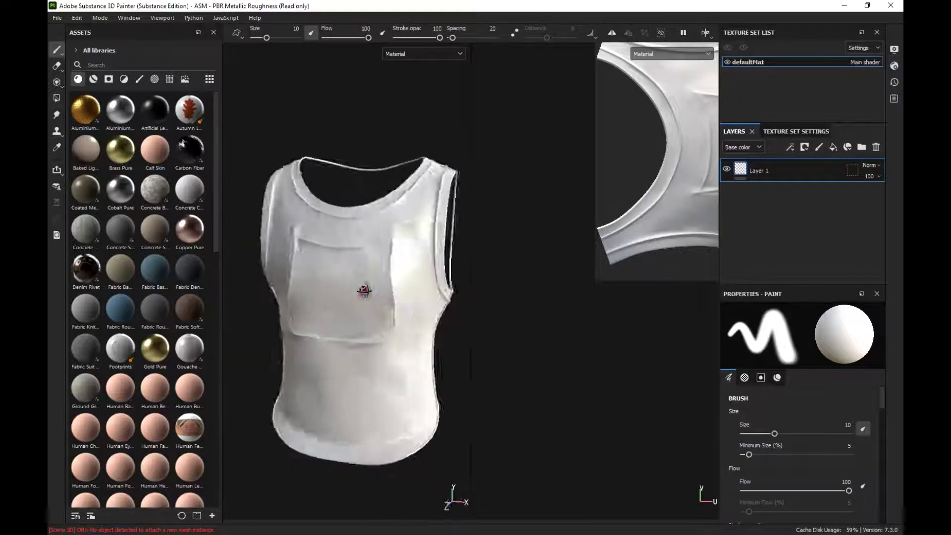
pyautogui.keyDown('shift'); pyautogui.moveTo(363, 291); pyautogui.dragTo(369, 317, button='right'); pyautogui.keyUp('shift')
pyautogui.press('4')
pyautogui.moveTo(384, 314)
pyautogui.keyDown('alt'); pyautogui.mouseDown()
pyautogui.moveTo(346, 288)
pyautogui.moveTo(378, 294)
pyautogui.moveTo(365, 304)
pyautogui.moveTo(450, 387)
pyautogui.moveTo(324, 227)
pyautogui.mouseUp(); pyautogui.keyUp('alt')
pyautogui.press('1')
pyautogui.click(97, 19)
pyautogui.moveTo(78, 18)
pyautogui.click(106, 73)
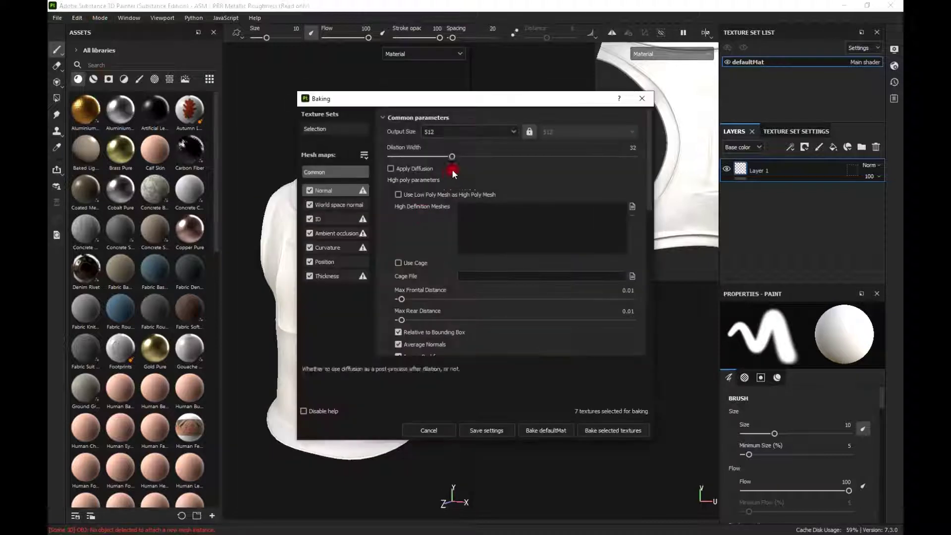
pyautogui.click(471, 130)
pyautogui.click(448, 206)
pyautogui.click(310, 219)
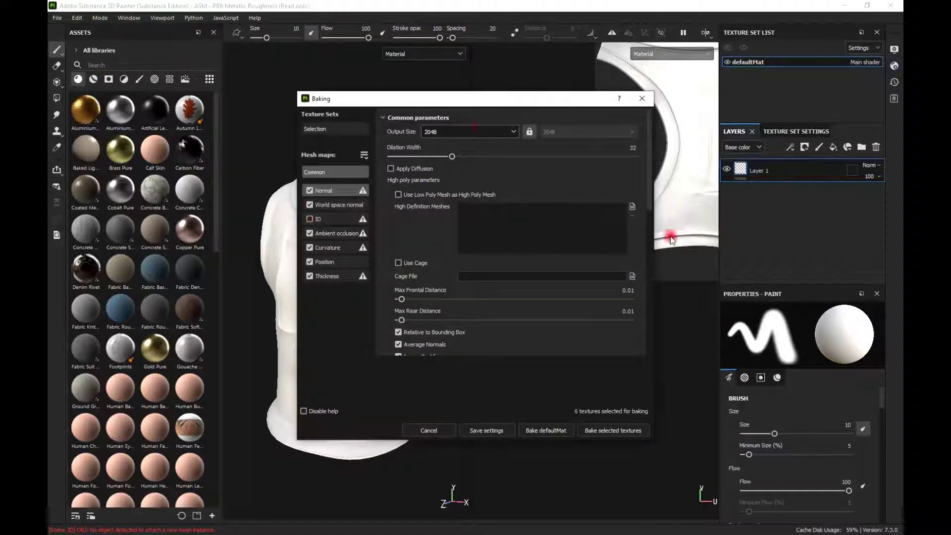
# Load "armor highpoly.obj" from the Desktop as the high definition mesh and bake the defaultMat maps.
pyautogui.click(632, 205)
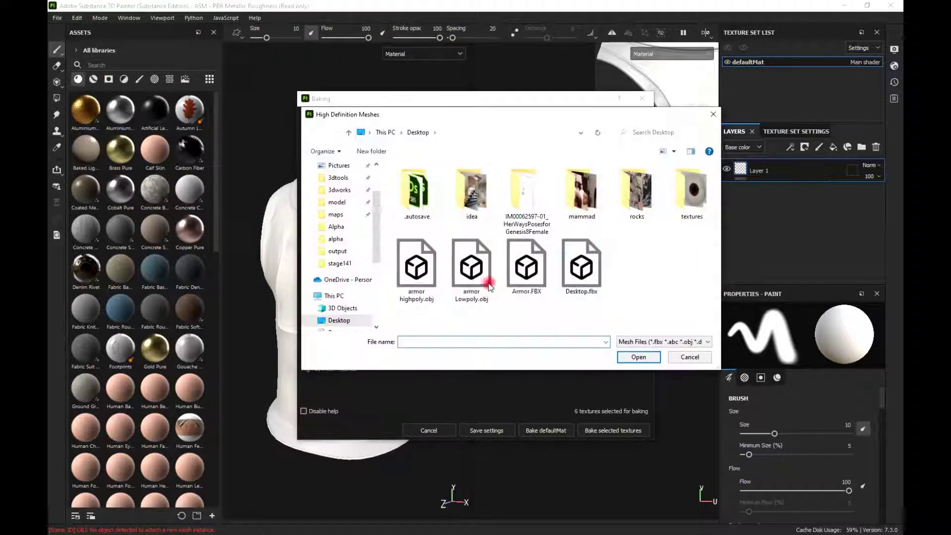
pyautogui.click(426, 268)
pyautogui.click(631, 356)
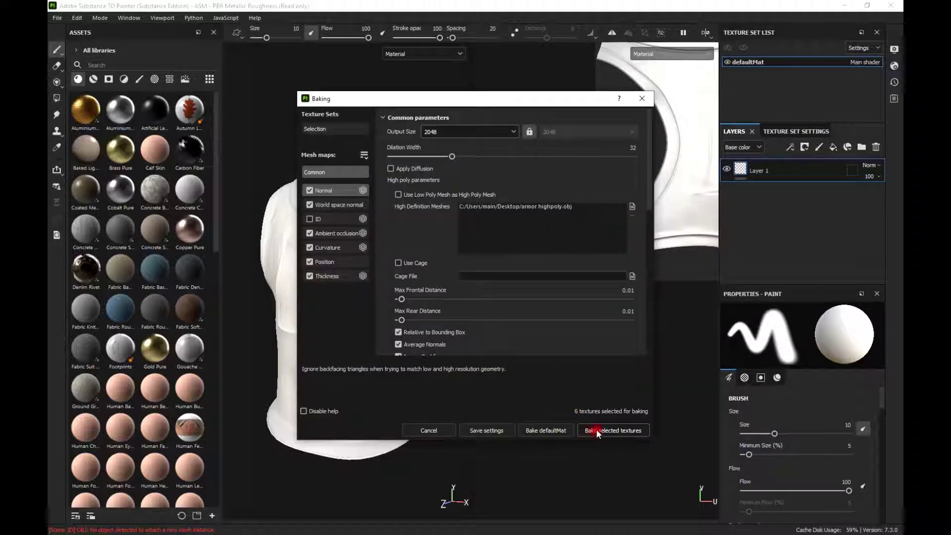
pyautogui.click(546, 430)
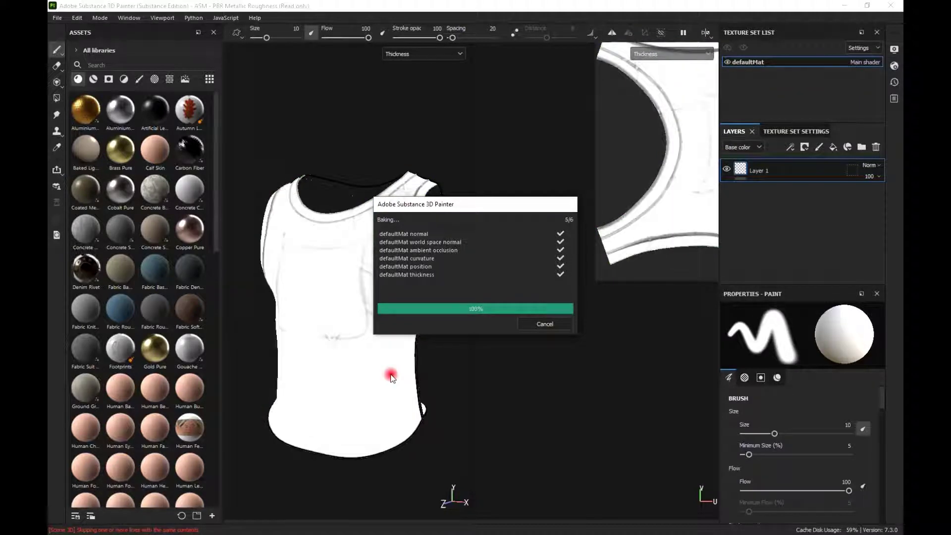
pyautogui.click(521, 324)
# Replace the default paint layer with a fill layer at metallic 0.9592 and roughness 0.2408.
pyautogui.click(876, 147)
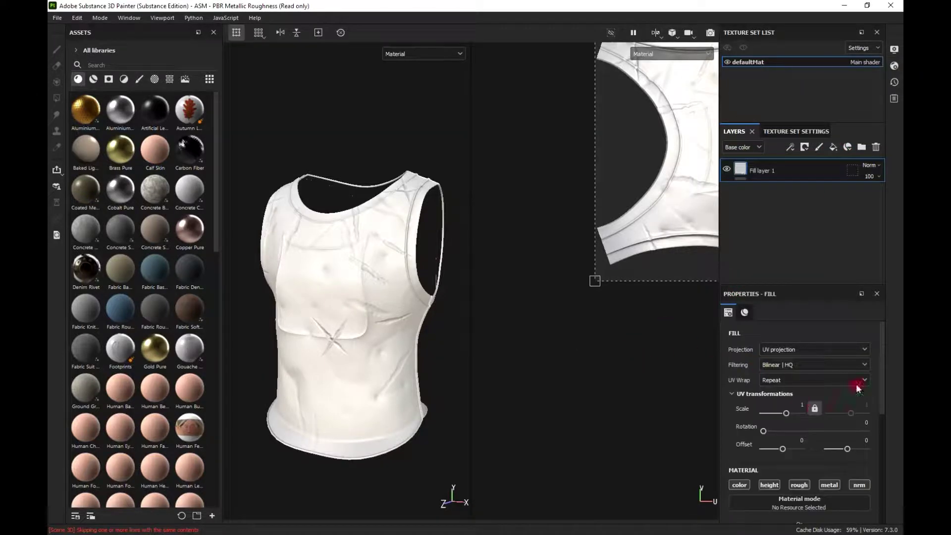
pyautogui.scroll(-4, 859, 384)
pyautogui.scroll(-3, 817, 416)
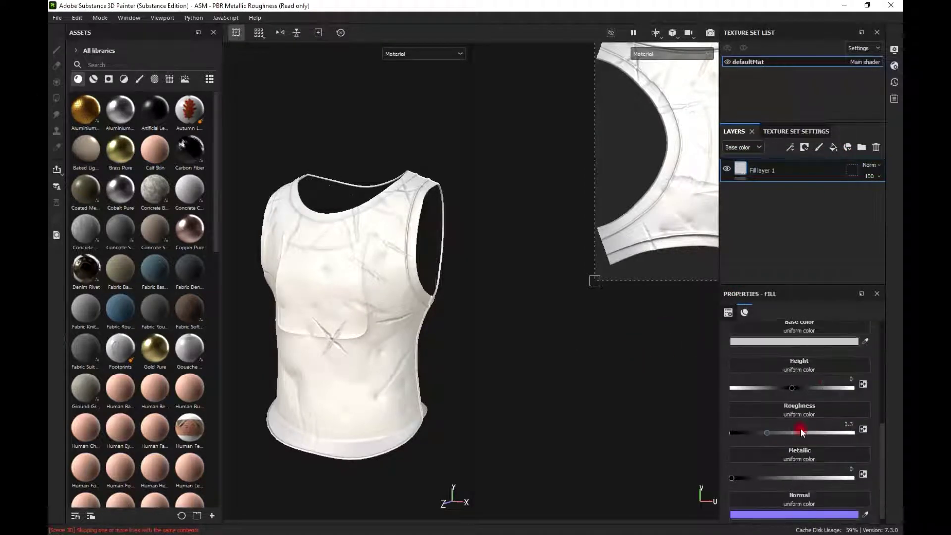
pyautogui.moveTo(800, 469); pyautogui.dragTo(850, 469)
pyautogui.moveTo(767, 424)
pyautogui.mouseDown()
pyautogui.moveTo(750, 422)
pyautogui.moveTo(762, 421)
pyautogui.mouseUp()
pyautogui.keyDown('alt'); pyautogui.moveTo(358, 302); pyautogui.dragTo(366, 298, button='middle'); pyautogui.keyUp('alt')
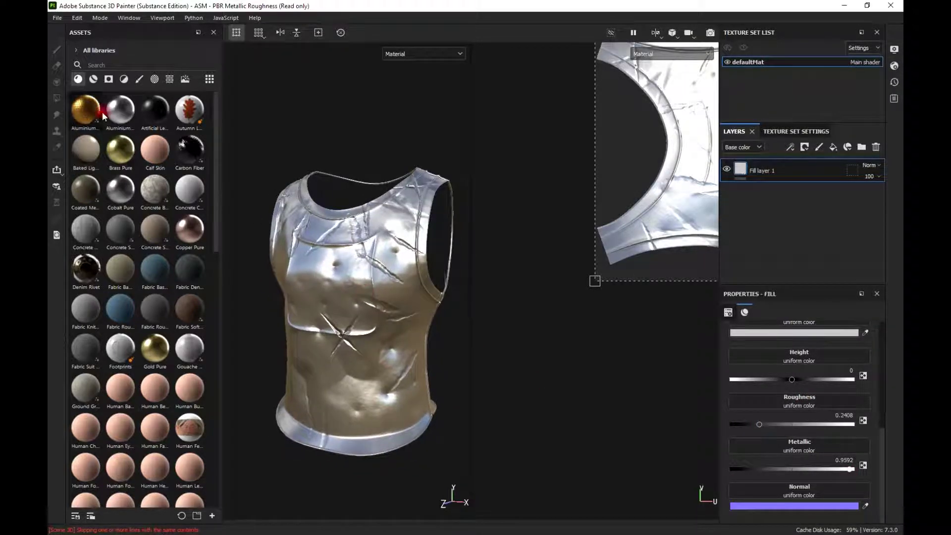
# Search the texture assets for "grun" and apply Grunge Leak Spots to the fill layer's roughness.
pyautogui.click(165, 78)
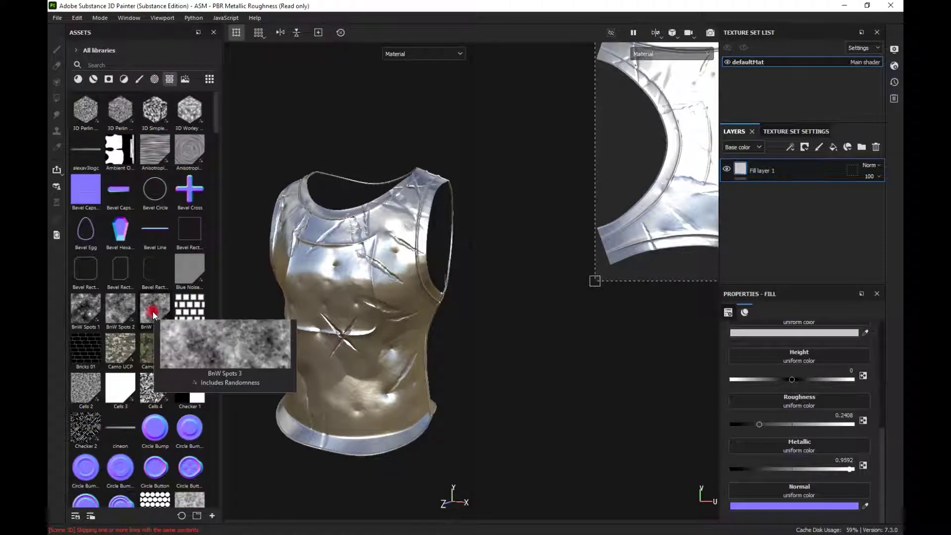
pyautogui.scroll(-5, 152, 295)
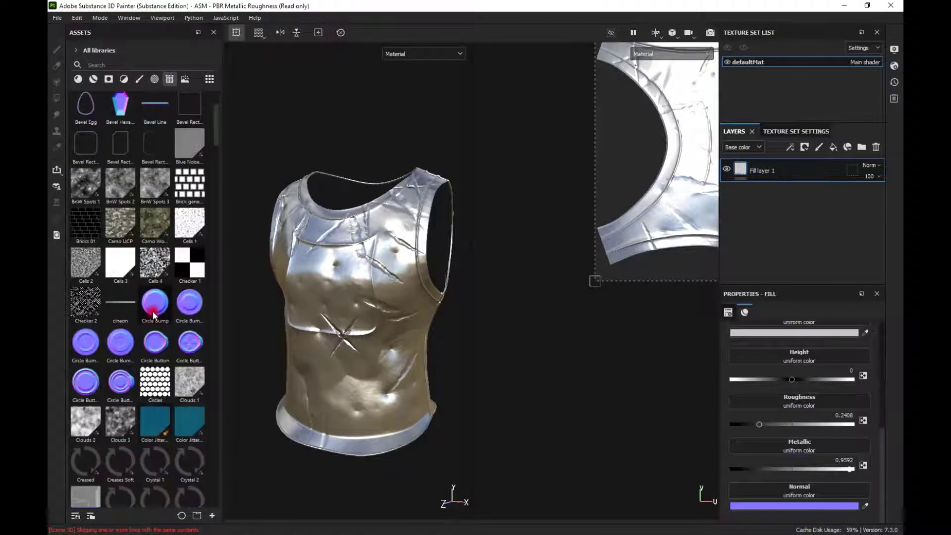
pyautogui.click(105, 64)
pyautogui.write('grun')
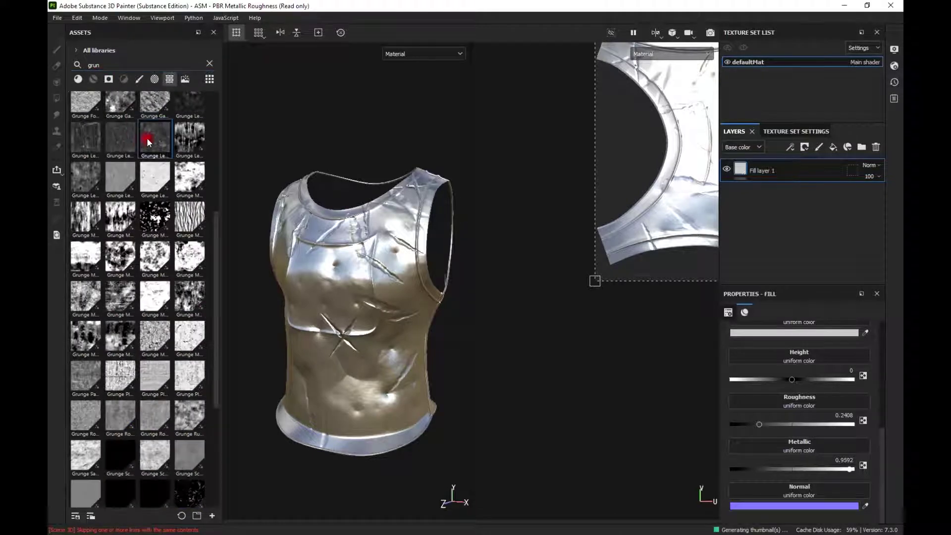
pyautogui.moveTo(783, 399); pyautogui.dragTo(784, 401)
# Set the roughness grunge's balance to 0.49 and contrast to 0.06.
pyautogui.keyDown('alt'); pyautogui.moveTo(357, 319); pyautogui.dragTo(393, 286); pyautogui.keyUp('alt')
pyautogui.keyDown('alt'); pyautogui.moveTo(392, 286); pyautogui.dragTo(387, 316, button='right'); pyautogui.keyUp('alt')
pyautogui.scroll(-1, 842, 441)
pyautogui.moveTo(802, 440)
pyautogui.mouseDown()
pyautogui.moveTo(821, 439)
pyautogui.moveTo(791, 444)
pyautogui.moveTo(799, 439)
pyautogui.mouseUp()
pyautogui.keyDown('alt'); pyautogui.moveTo(622, 433); pyautogui.dragTo(525, 406, button='right'); pyautogui.keyUp('alt')
pyautogui.keyDown('alt'); pyautogui.moveTo(446, 376); pyautogui.dragTo(372, 354); pyautogui.keyUp('alt')
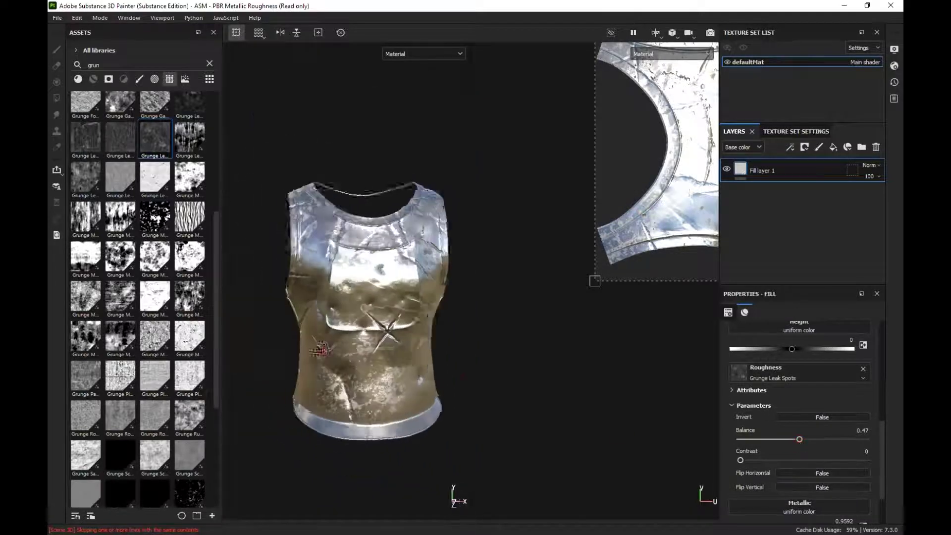
pyautogui.moveTo(740, 460); pyautogui.dragTo(741, 461)
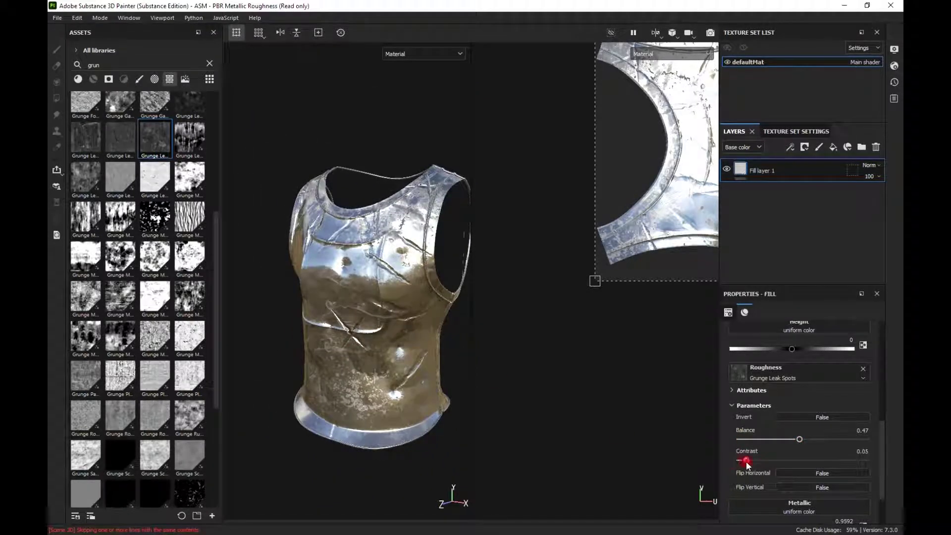
pyautogui.moveTo(797, 442); pyautogui.dragTo(804, 442)
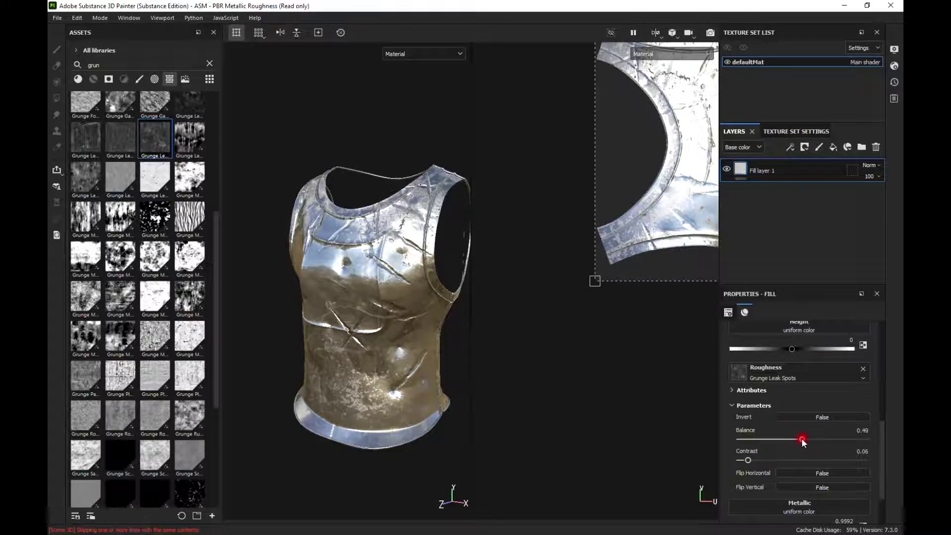
# Set the metal fill layer's UV transformation scale to 2.
pyautogui.keyDown('alt'); pyautogui.moveTo(300, 386); pyautogui.dragTo(421, 368); pyautogui.keyUp('alt')
pyautogui.keyDown('alt'); pyautogui.moveTo(669, 232); pyautogui.dragTo(554, 333, button='middle'); pyautogui.keyUp('alt')
pyautogui.keyDown('alt'); pyautogui.moveTo(554, 333); pyautogui.dragTo(492, 348, button='right'); pyautogui.keyUp('alt')
pyautogui.keyDown('shift'); pyautogui.moveTo(550, 322); pyautogui.dragTo(507, 337, button='right'); pyautogui.keyUp('shift')
pyautogui.keyDown('alt'); pyautogui.moveTo(470, 342); pyautogui.dragTo(516, 324); pyautogui.keyUp('alt')
pyautogui.keyDown('alt'); pyautogui.moveTo(388, 358); pyautogui.dragTo(414, 354); pyautogui.keyUp('alt')
pyautogui.keyDown('shift'); pyautogui.moveTo(414, 353); pyautogui.dragTo(364, 357, button='right'); pyautogui.keyUp('shift')
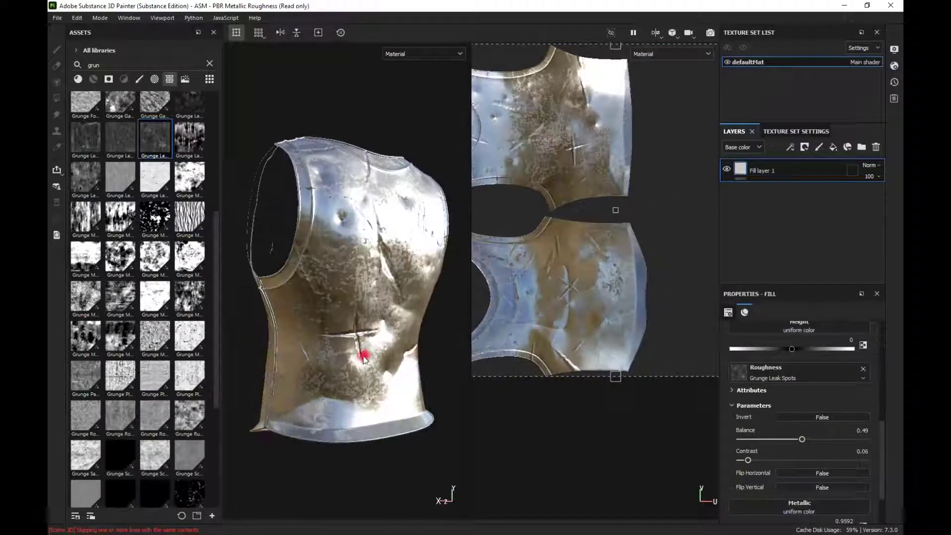
pyautogui.keyDown('alt'); pyautogui.moveTo(364, 359); pyautogui.dragTo(325, 360); pyautogui.keyUp('alt')
pyautogui.scroll(6, 795, 428)
pyautogui.click(803, 402)
pyautogui.write('2')
pyautogui.press('Return')
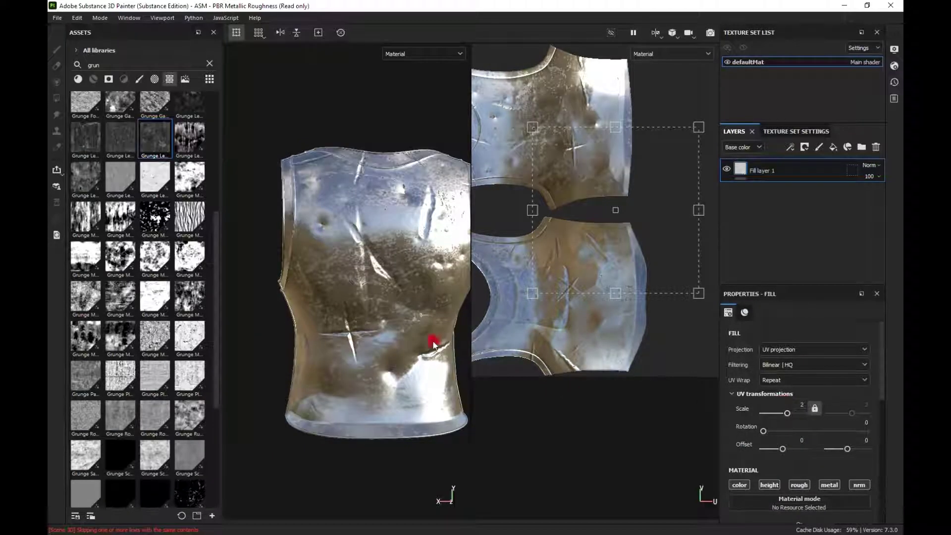
# Add a second fill layer above the metal and turn off its height and metal channels.
pyautogui.keyDown('alt'); pyautogui.moveTo(434, 344); pyautogui.dragTo(320, 354); pyautogui.keyUp('alt')
pyautogui.moveTo(320, 353)
pyautogui.keyDown('shift'); pyautogui.mouseDown(button='right')
pyautogui.moveTo(414, 365)
pyautogui.moveTo(388, 347)
pyautogui.mouseUp(button='right'); pyautogui.keyUp('shift')
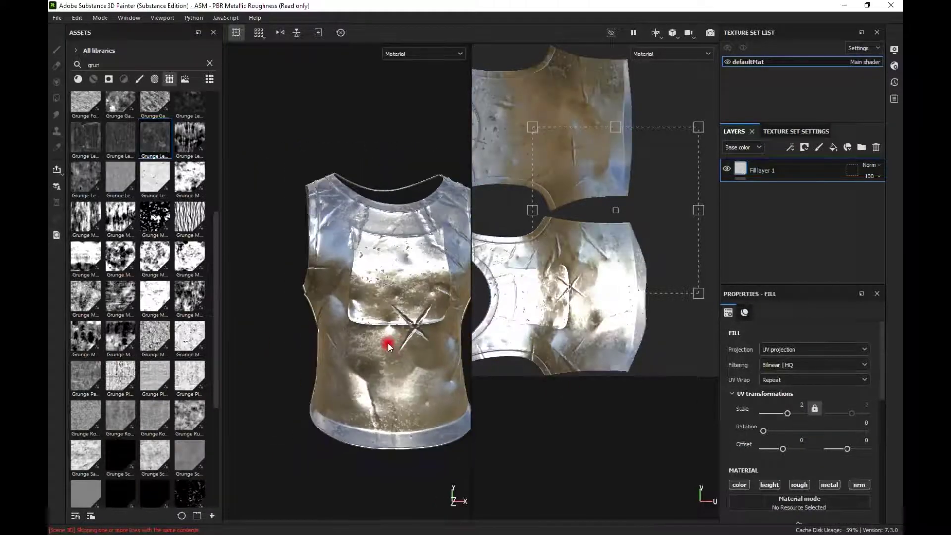
pyautogui.moveTo(389, 347)
pyautogui.keyDown('alt'); pyautogui.mouseDown()
pyautogui.moveTo(397, 371)
pyautogui.moveTo(365, 356)
pyautogui.moveTo(378, 361)
pyautogui.moveTo(379, 349)
pyautogui.mouseUp(); pyautogui.keyUp('alt')
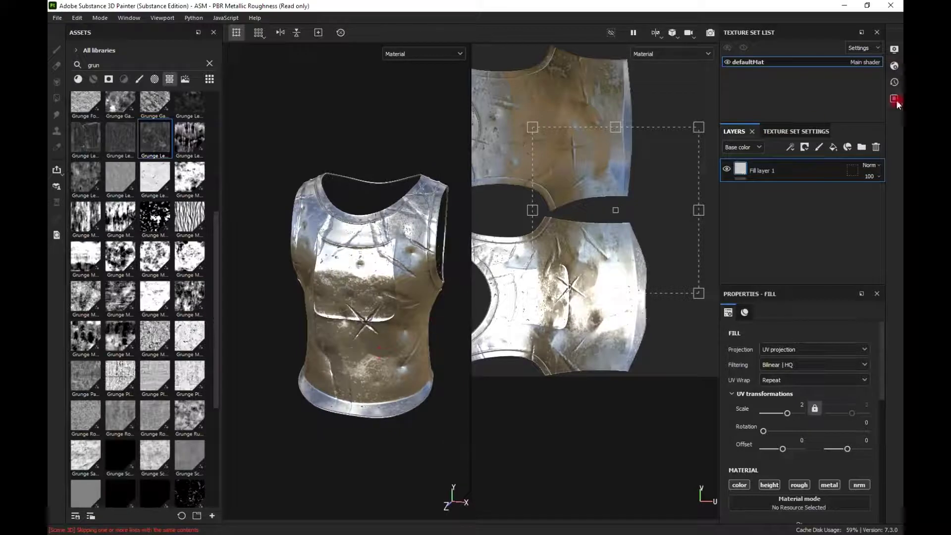
pyautogui.click(834, 146)
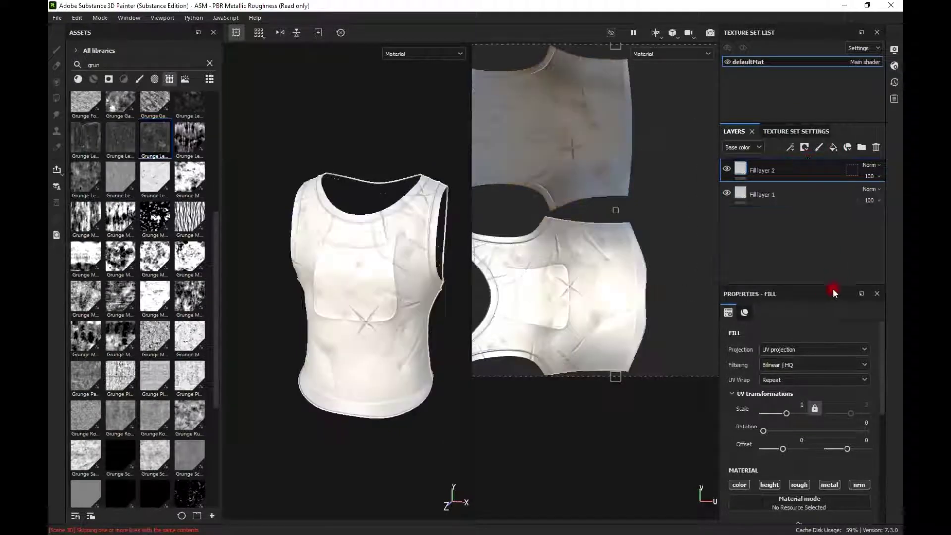
pyautogui.scroll(-5, 842, 356)
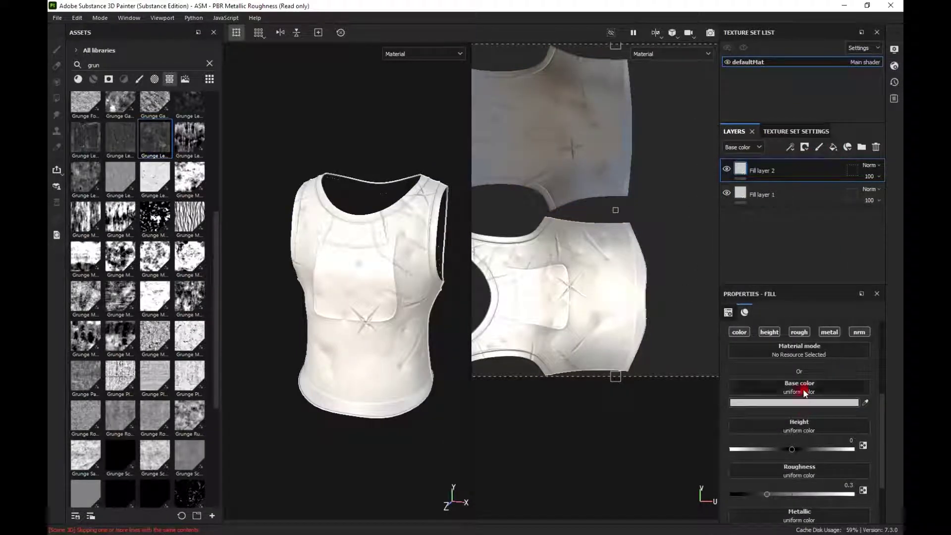
pyautogui.click(769, 332)
pyautogui.click(829, 333)
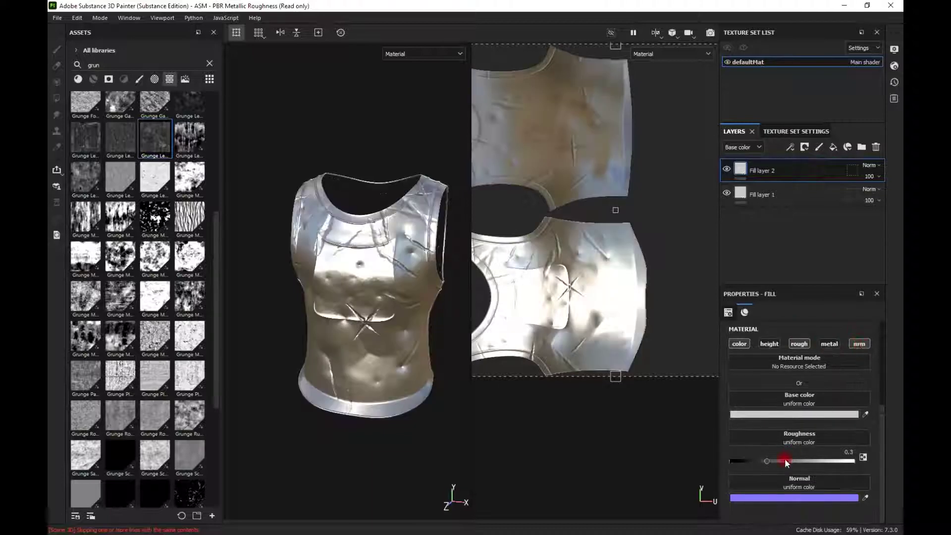
# Set Fill layer 2's roughness to 0.4367 and its base color to a dark neutral grey.
pyautogui.moveTo(785, 458)
pyautogui.mouseDown()
pyautogui.moveTo(801, 459)
pyautogui.moveTo(783, 459)
pyautogui.mouseUp()
pyautogui.click(793, 414)
pyautogui.click(666, 352)
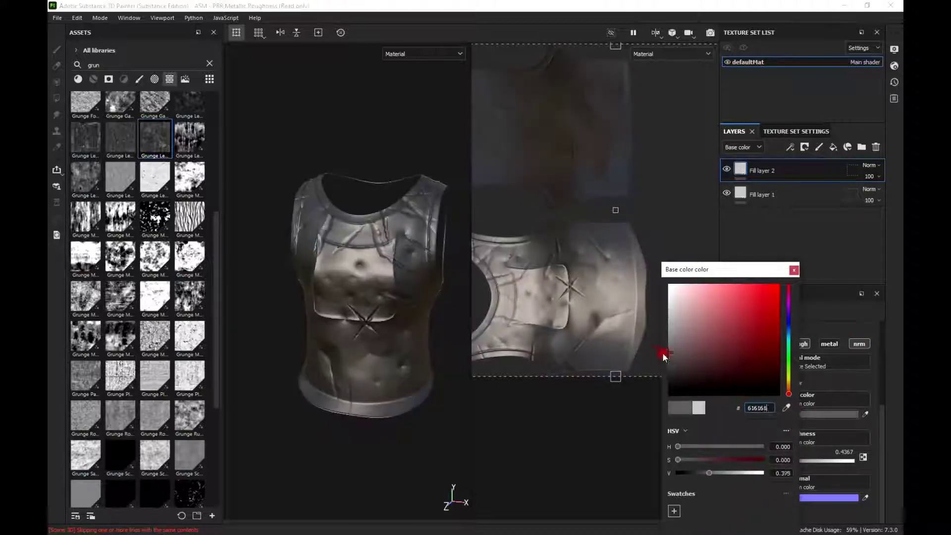
pyautogui.moveTo(662, 355); pyautogui.dragTo(654, 352)
pyautogui.click(794, 270)
# Add a black mask to Fill layer 2 and give it a Mask Builder - Legacy generator.
pyautogui.keyDown('alt'); pyautogui.moveTo(284, 345); pyautogui.dragTo(364, 343); pyautogui.keyUp('alt')
pyautogui.click(804, 148)
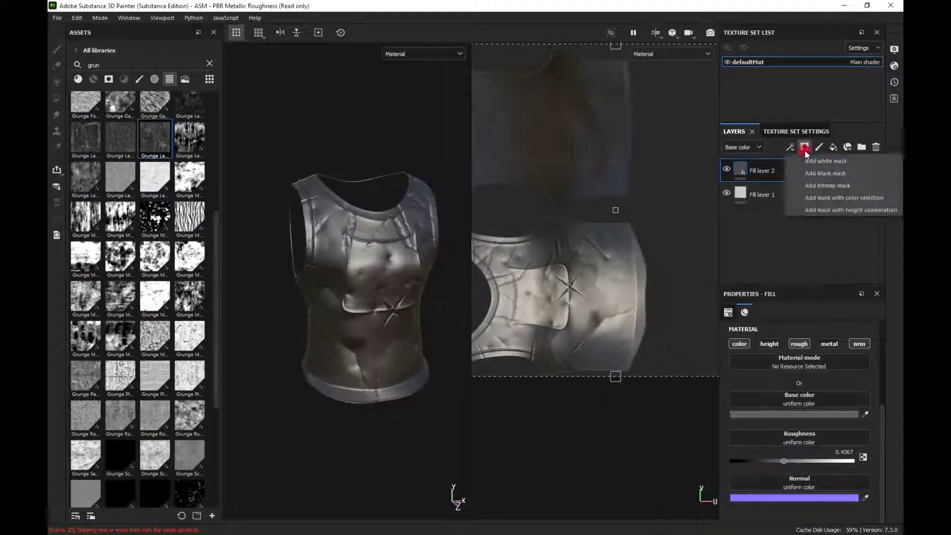
pyautogui.click(832, 173)
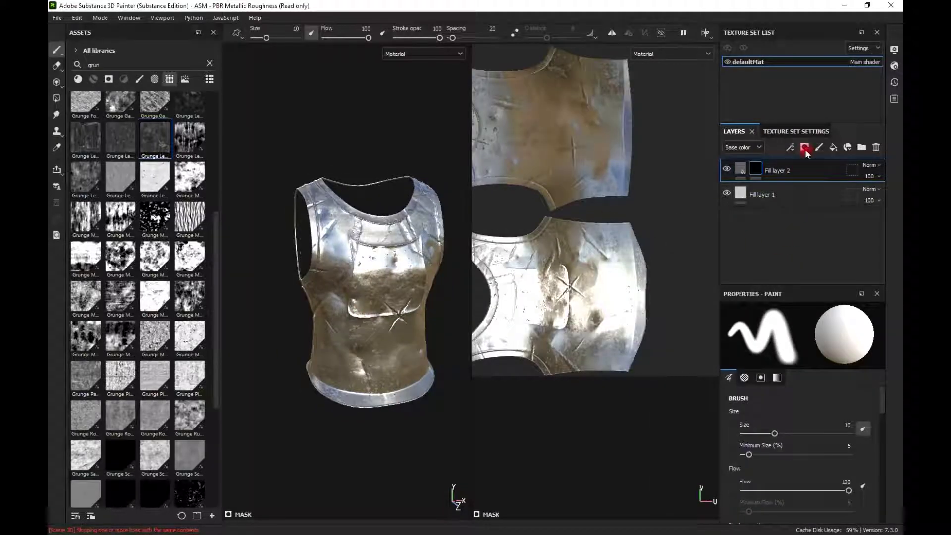
pyautogui.click(804, 147)
pyautogui.click(812, 159)
pyautogui.click(802, 327)
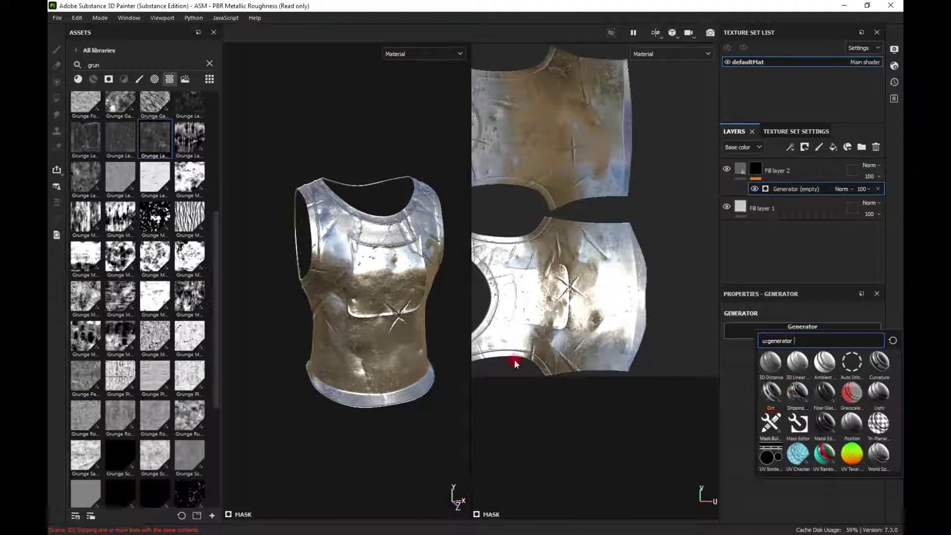
# Display the mask on the armour, set the generator's level to 0.67 and enable Use Triplanar.
pyautogui.scroll(4, 385, 361)
pyautogui.keyDown('alt'); pyautogui.moveTo(384, 360); pyautogui.dragTo(381, 300); pyautogui.keyUp('alt')
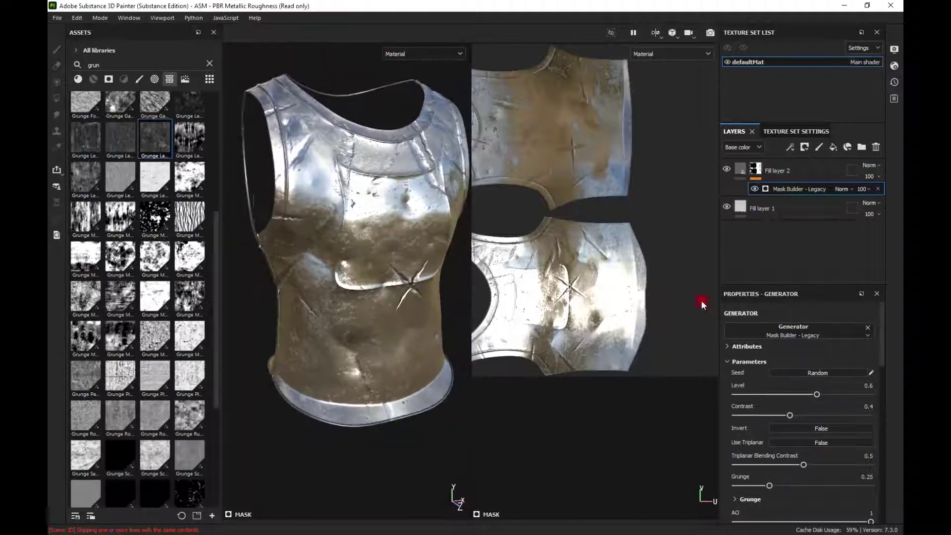
pyautogui.click(437, 53)
pyautogui.click(414, 153)
pyautogui.scroll(-1, 846, 311)
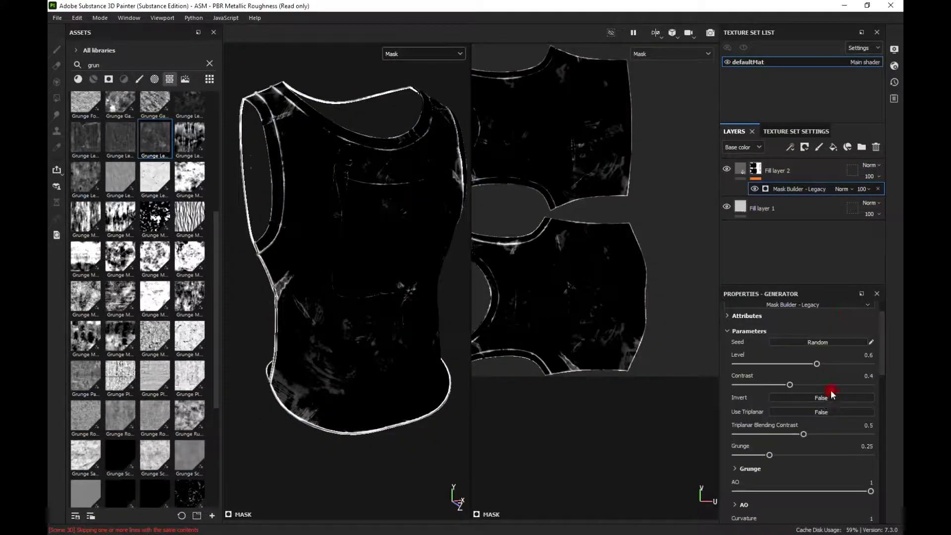
pyautogui.moveTo(816, 364); pyautogui.dragTo(825, 364)
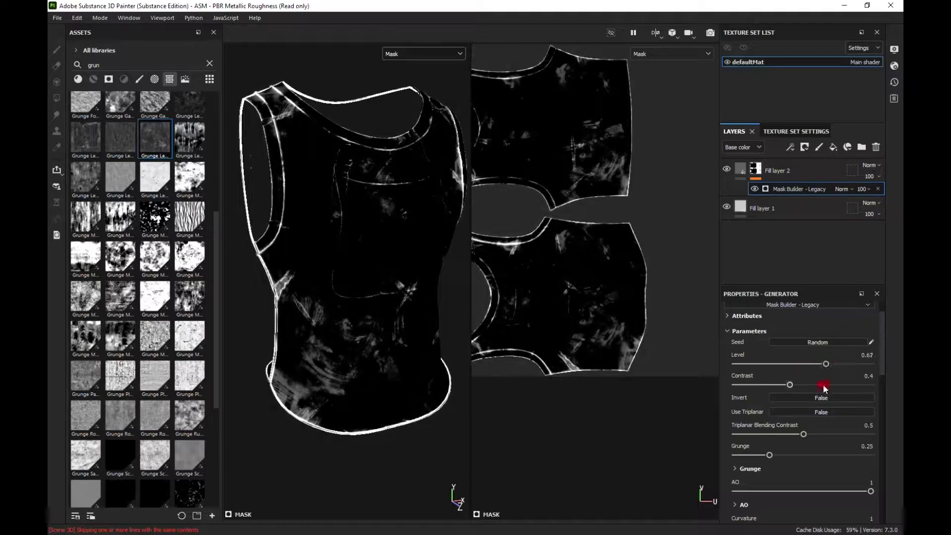
pyautogui.click(818, 411)
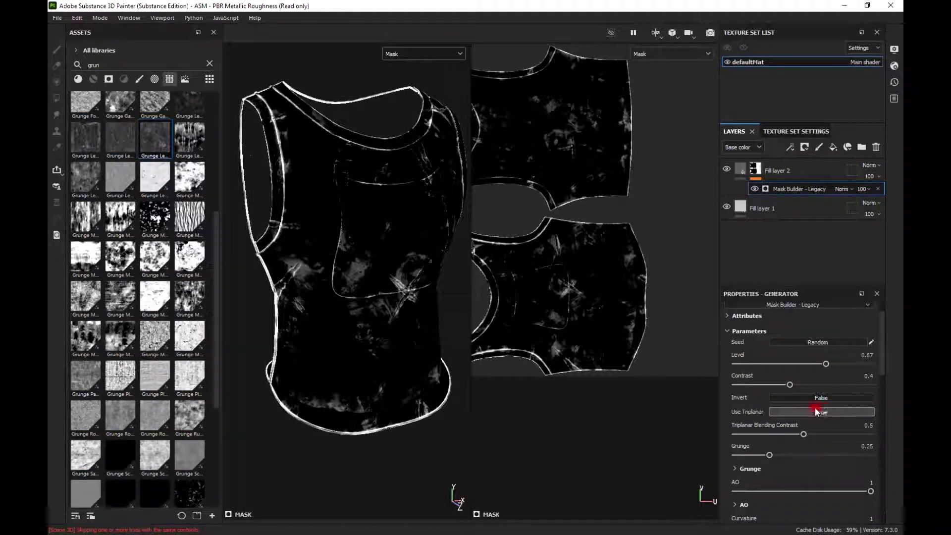
# Compare the armour in the Material view with the Mask view, ending on the mask.
pyautogui.click(438, 53)
pyautogui.click(420, 74)
pyautogui.moveTo(380, 285)
pyautogui.keyDown('alt'); pyautogui.mouseDown()
pyautogui.moveTo(365, 296)
pyautogui.moveTo(399, 304)
pyautogui.moveTo(376, 297)
pyautogui.moveTo(386, 297)
pyautogui.mouseUp(); pyautogui.keyUp('alt')
pyautogui.click(436, 53)
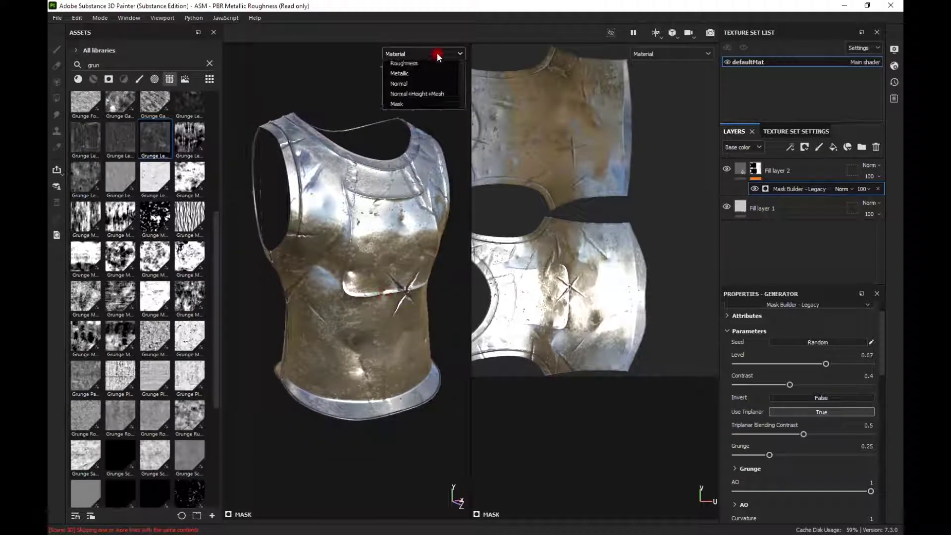
pyautogui.click(421, 77)
pyautogui.click(415, 158)
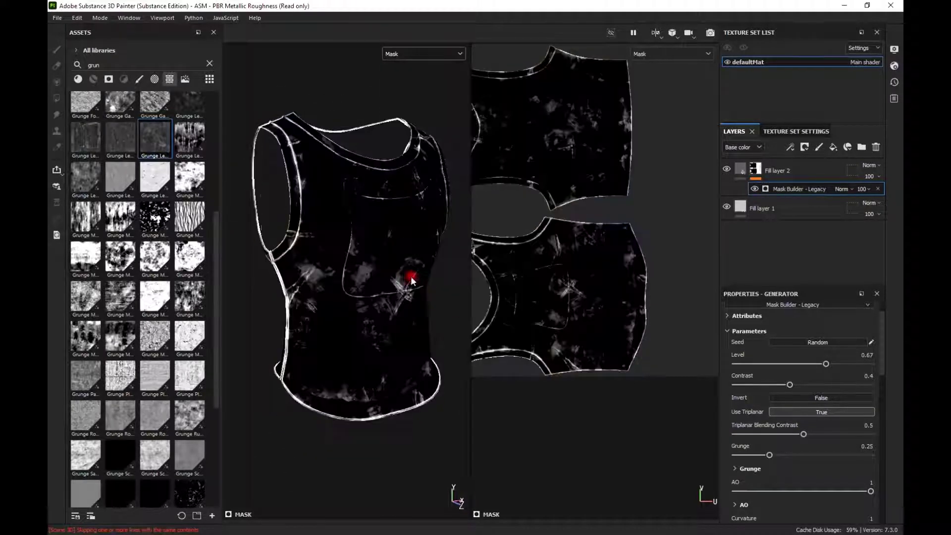
# Set the mask generator's AO range to 0.88 and display the full material on the armour.
pyautogui.scroll(-4, 839, 374)
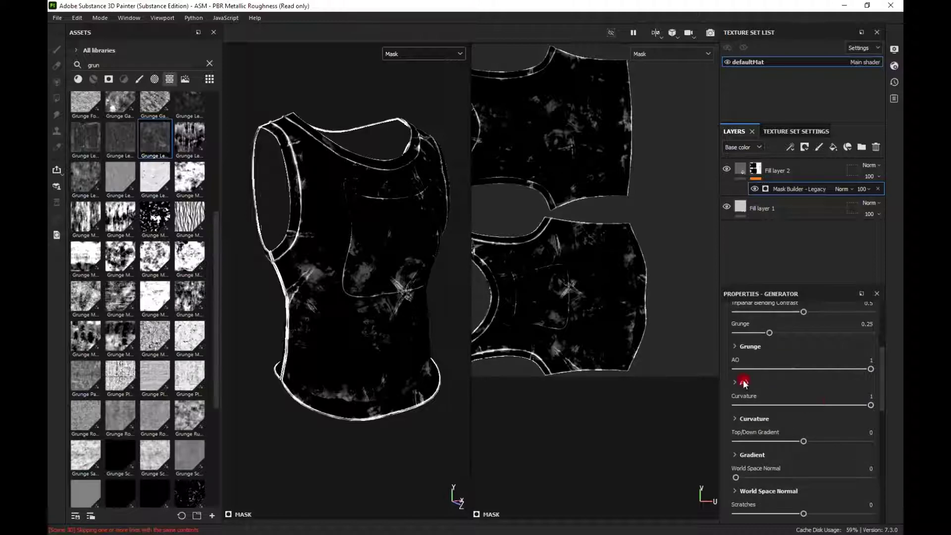
pyautogui.click(744, 383)
pyautogui.moveTo(806, 399); pyautogui.dragTo(854, 396)
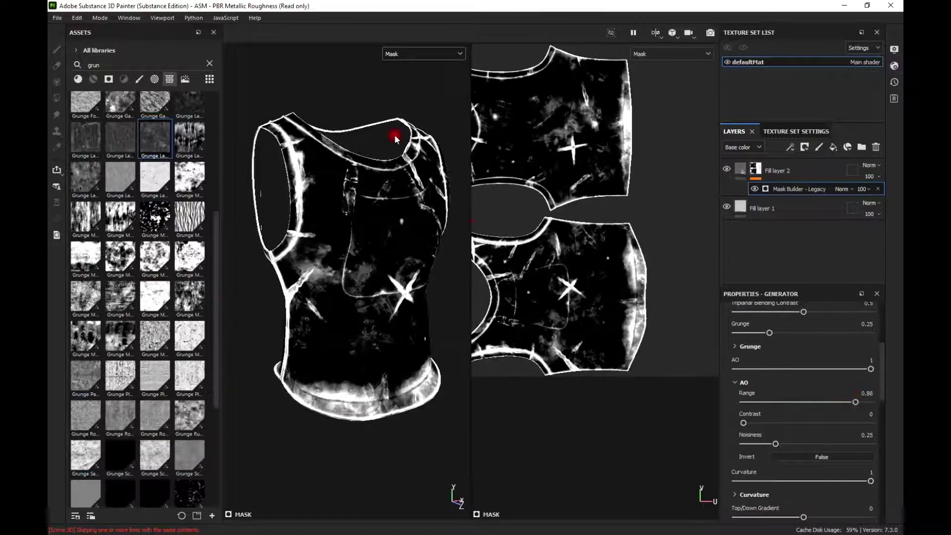
pyautogui.click(421, 54)
pyautogui.click(411, 84)
pyautogui.keyDown('alt'); pyautogui.moveTo(431, 238); pyautogui.dragTo(388, 278); pyautogui.keyUp('alt')
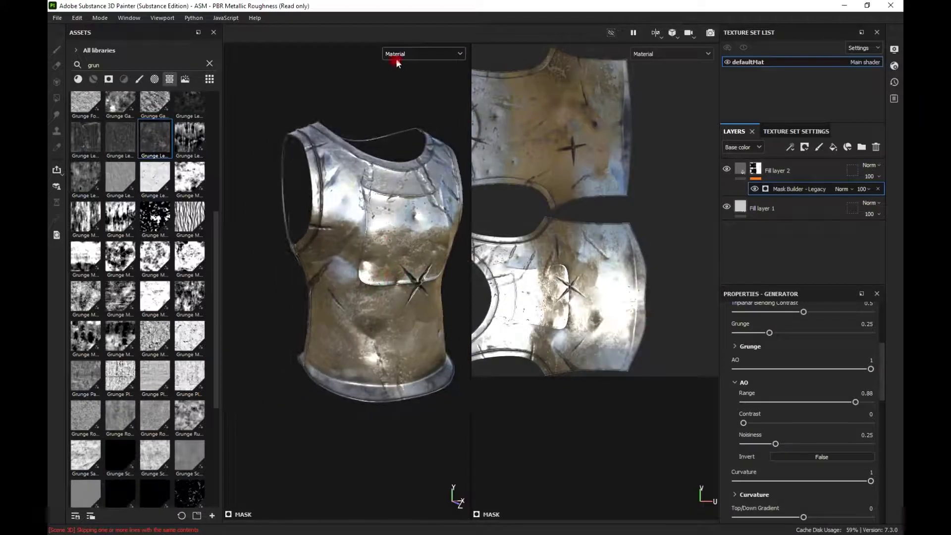
# Display the roughness channel and set the generator's AO range to 0.92 and AO contrast to 0.03.
pyautogui.click(396, 63)
pyautogui.click(418, 121)
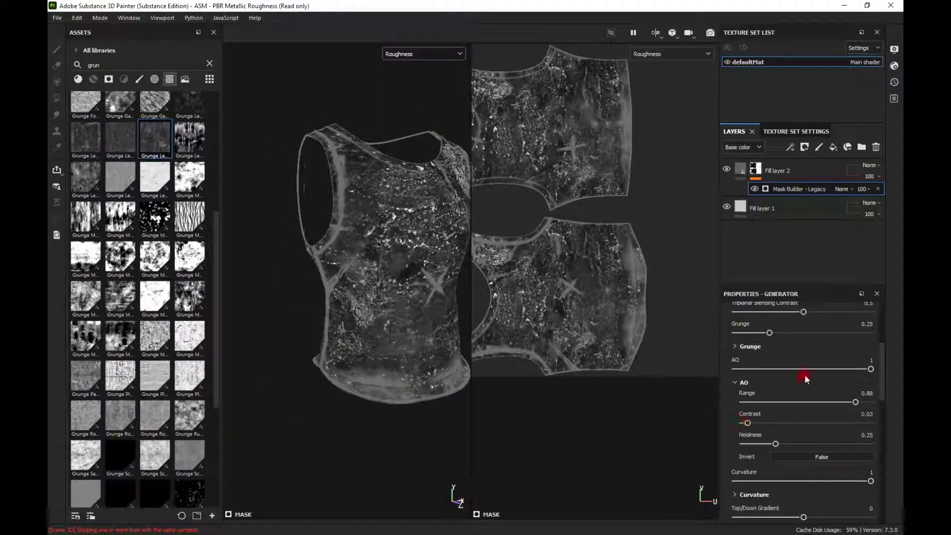
pyautogui.scroll(-4, 798, 370)
pyautogui.scroll(2, 797, 374)
pyautogui.moveTo(855, 371); pyautogui.dragTo(862, 371)
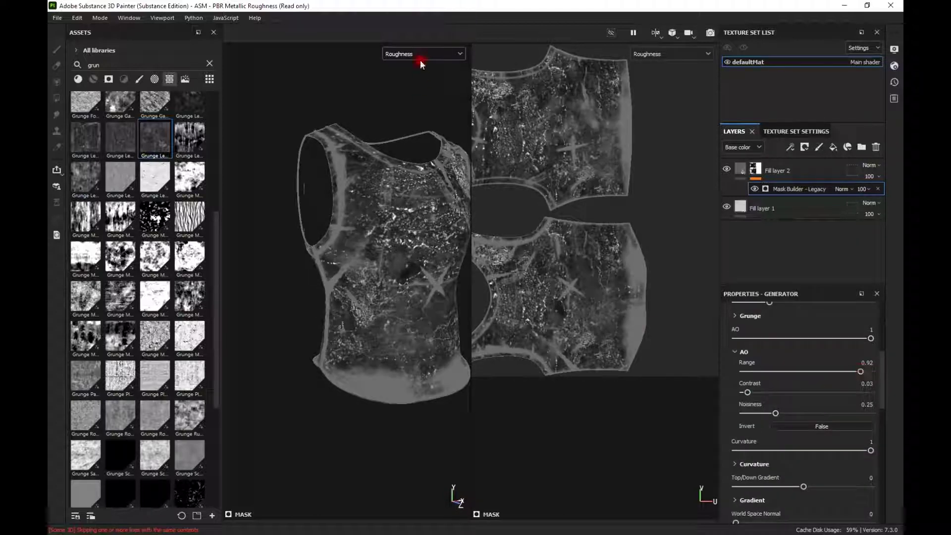
# Inspect the front, back and sides of the armour in the Material view under rotated lighting.
pyautogui.click(419, 58)
pyautogui.click(418, 73)
pyautogui.keyDown('alt'); pyautogui.moveTo(418, 215); pyautogui.dragTo(380, 274); pyautogui.keyUp('alt')
pyautogui.scroll(-2, 380, 274)
pyautogui.keyDown('shift'); pyautogui.moveTo(380, 274); pyautogui.dragTo(345, 269, button='right'); pyautogui.keyUp('shift')
pyautogui.moveTo(345, 270)
pyautogui.keyDown('alt'); pyautogui.mouseDown()
pyautogui.moveTo(433, 280)
pyautogui.moveTo(400, 257)
pyautogui.moveTo(418, 246)
pyautogui.moveTo(333, 275)
pyautogui.mouseUp(); pyautogui.keyUp('alt')
pyautogui.keyDown('shift'); pyautogui.moveTo(334, 276); pyautogui.dragTo(315, 303, button='right'); pyautogui.keyUp('shift')
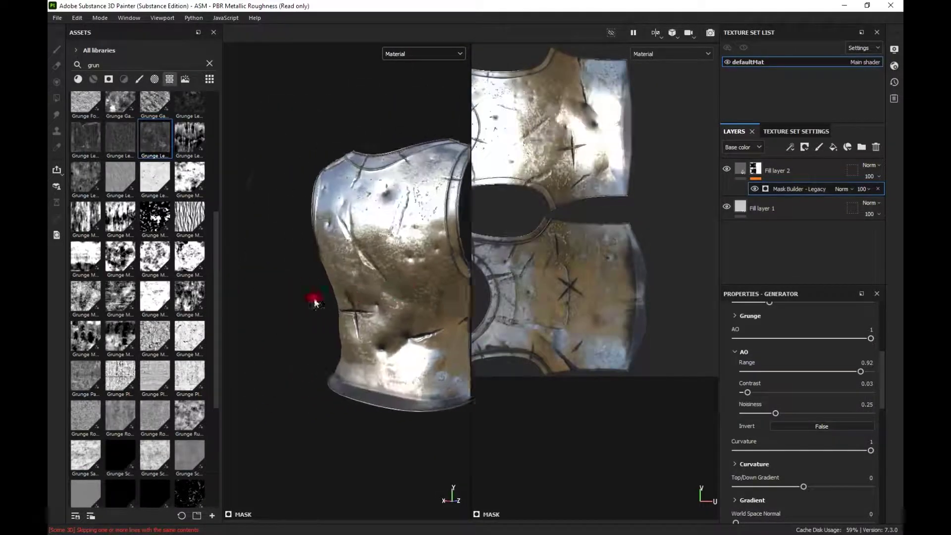
pyautogui.keyDown('alt'); pyautogui.moveTo(314, 303); pyautogui.dragTo(435, 333); pyautogui.keyUp('alt')
pyautogui.keyDown('shift'); pyautogui.moveTo(435, 333); pyautogui.dragTo(365, 317, button='right'); pyautogui.keyUp('shift')
pyautogui.keyDown('alt'); pyautogui.moveTo(365, 317); pyautogui.dragTo(386, 289, button='middle'); pyautogui.keyUp('alt')
pyautogui.scroll(-2, 386, 289)
pyautogui.scroll(3, 385, 294)
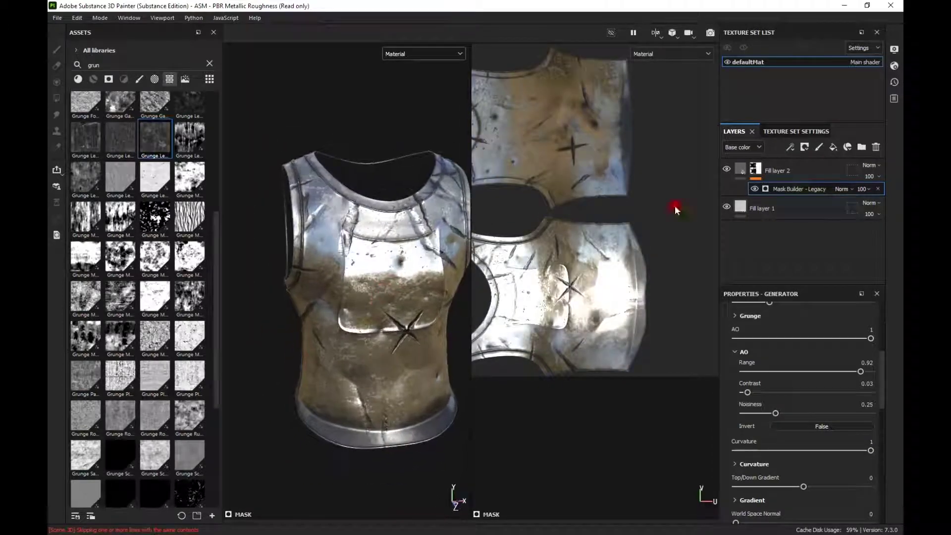
# Try a different roughness on Fill layer 2, undo it and return to its Mask Builder generator.
pyautogui.press('Delete')
pyautogui.moveTo(783, 459)
pyautogui.mouseDown()
pyautogui.moveTo(765, 459)
pyautogui.moveTo(786, 458)
pyautogui.mouseUp()
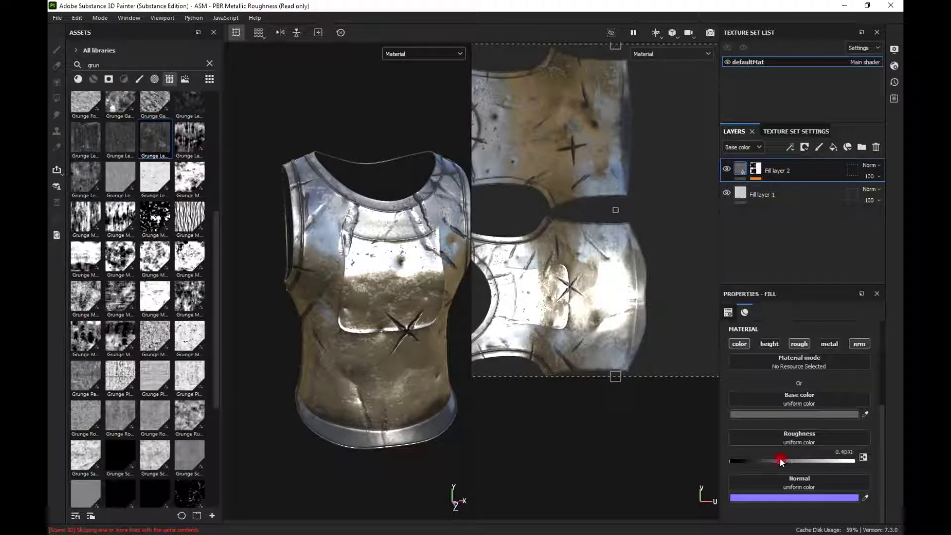
pyautogui.hotkey('ctrl', 'z')
pyautogui.click(789, 189)
pyautogui.scroll(2, 820, 390)
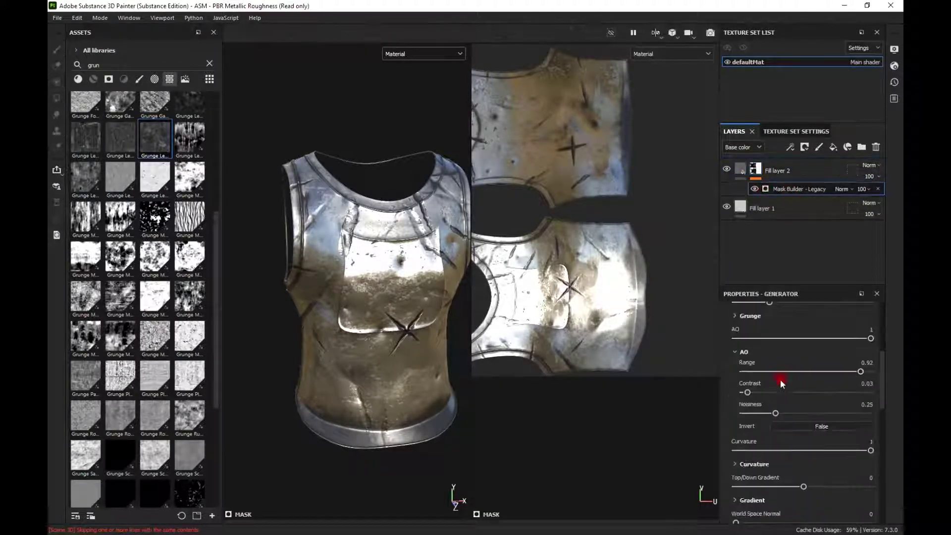
# Set the generator's AO contrast to 0.31 and check the armour in the Mask and Material views.
pyautogui.moveTo(759, 390); pyautogui.dragTo(774, 390)
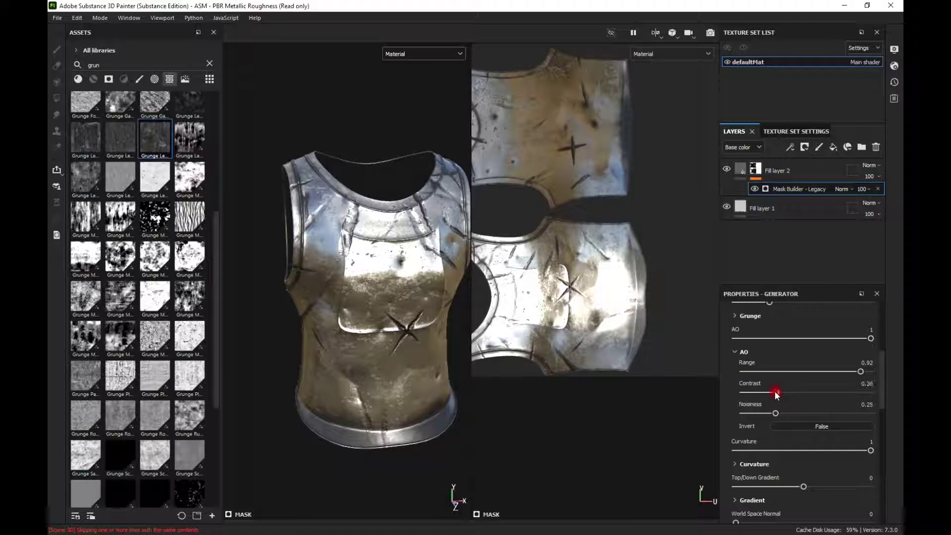
pyautogui.click(412, 53)
pyautogui.click(426, 159)
pyautogui.keyDown('alt'); pyautogui.moveTo(403, 248); pyautogui.dragTo(382, 254); pyautogui.keyUp('alt')
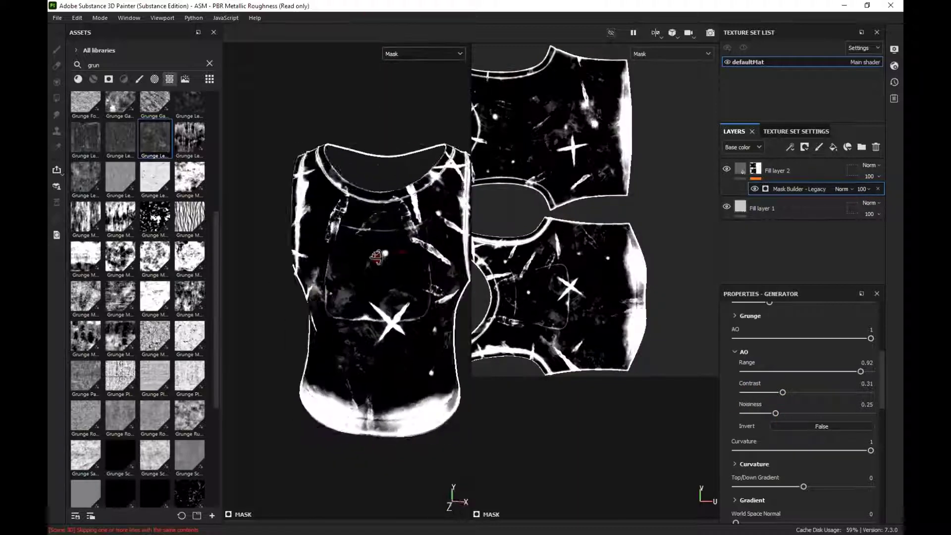
pyautogui.keyDown('alt'); pyautogui.moveTo(433, 231); pyautogui.dragTo(409, 199, button='middle'); pyautogui.keyUp('alt')
pyautogui.keyDown('alt'); pyautogui.moveTo(410, 199); pyautogui.dragTo(386, 198); pyautogui.keyUp('alt')
pyautogui.click(423, 54)
pyautogui.click(414, 70)
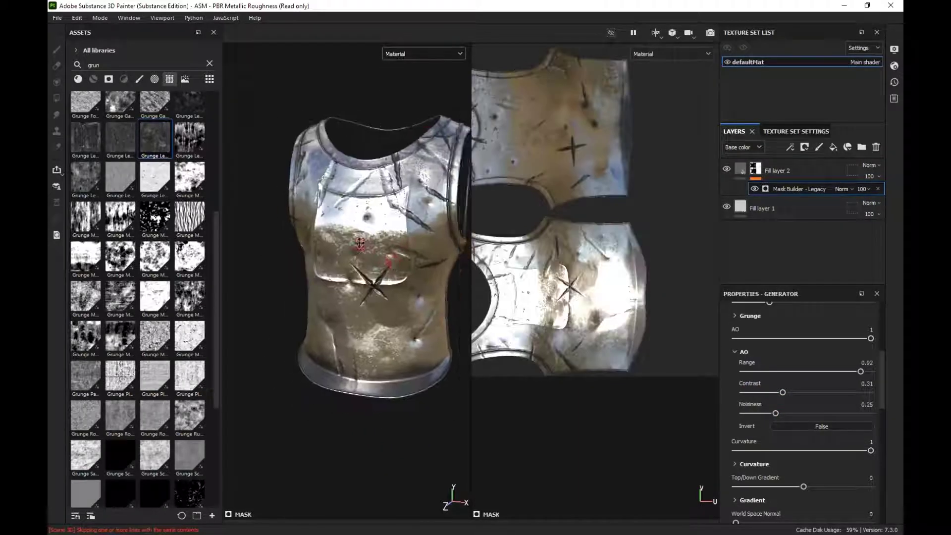
pyautogui.keyDown('alt'); pyautogui.moveTo(414, 70); pyautogui.dragTo(410, 325); pyautogui.keyUp('alt')
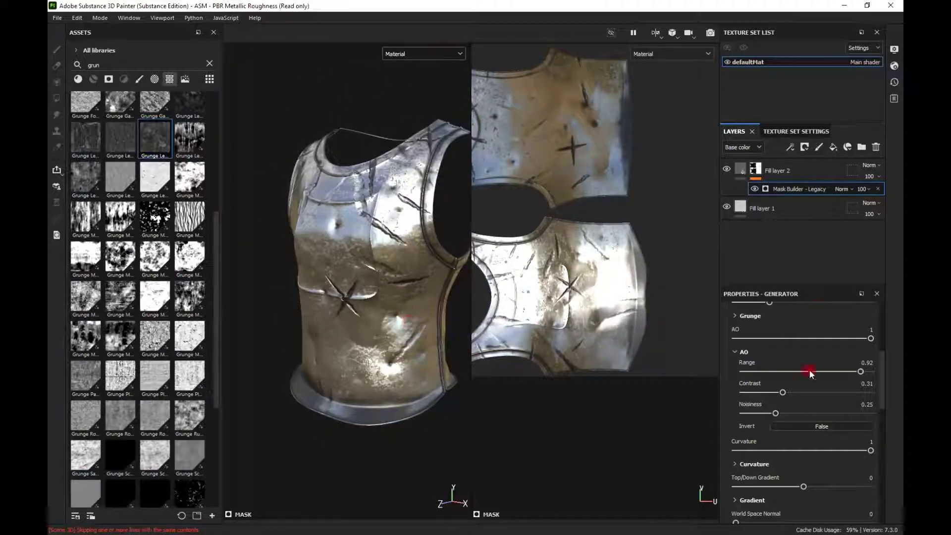
# Display the mask and set the generator's curvature to convex range 0.86 and convex contrast 0.13.
pyautogui.scroll(-3, 810, 373)
pyautogui.click(459, 55)
pyautogui.click(408, 147)
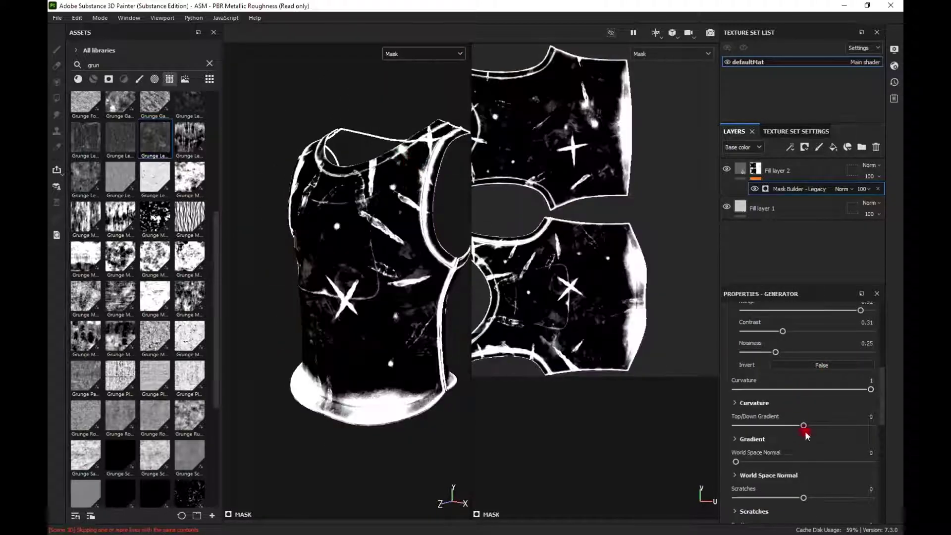
pyautogui.click(758, 403)
pyautogui.moveTo(850, 424); pyautogui.dragTo(861, 422)
pyautogui.moveTo(766, 440); pyautogui.dragTo(760, 443)
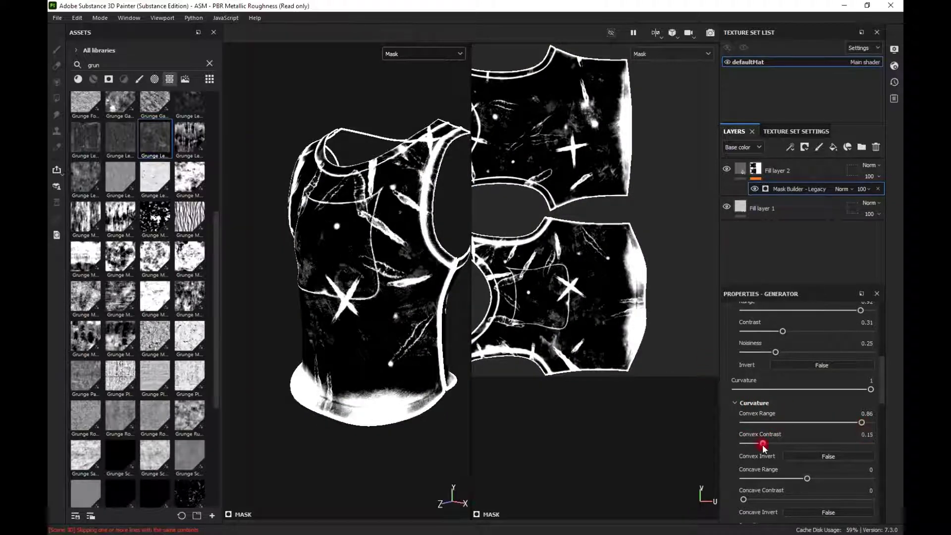
# Show the full material and examine the edge and scratch wear on the armour's back.
pyautogui.click(459, 54)
pyautogui.click(411, 67)
pyautogui.keyDown('alt'); pyautogui.moveTo(362, 263); pyautogui.dragTo(317, 285); pyautogui.keyUp('alt')
pyautogui.scroll(-3, 372, 253)
pyautogui.keyDown('shift'); pyautogui.moveTo(322, 285); pyautogui.dragTo(357, 282, button='right'); pyautogui.keyUp('shift')
pyautogui.scroll(3, 357, 281)
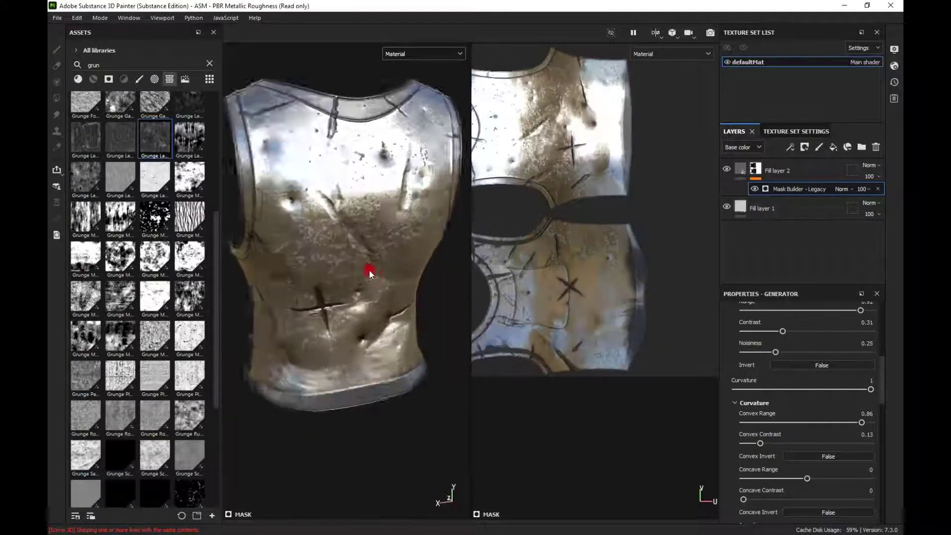
pyautogui.scroll(-3, 359, 278)
pyautogui.keyDown('alt'); pyautogui.moveTo(367, 272); pyautogui.dragTo(351, 280); pyautogui.keyUp('alt')
pyautogui.moveTo(354, 280)
pyautogui.keyDown('shift'); pyautogui.mouseDown(button='right')
pyautogui.moveTo(391, 280)
pyautogui.moveTo(325, 276)
pyautogui.moveTo(355, 283)
pyautogui.mouseUp(button='right'); pyautogui.keyUp('shift')
pyautogui.keyDown('alt'); pyautogui.moveTo(354, 284); pyautogui.dragTo(355, 259); pyautogui.keyUp('alt')
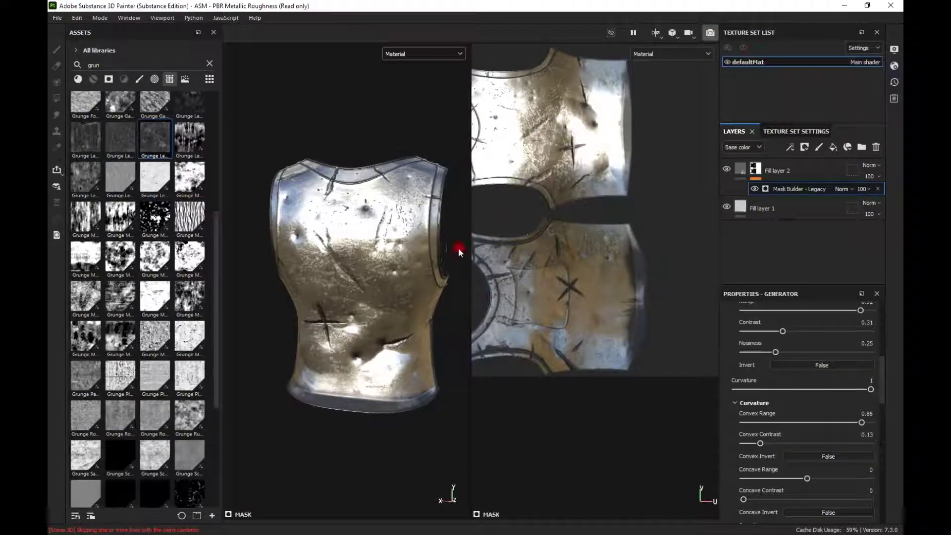
# Render the armour with Iray and examine the wear from the back, side and front.
pyautogui.press('F10')
pyautogui.keyDown('alt'); pyautogui.moveTo(372, 312); pyautogui.dragTo(402, 322); pyautogui.keyUp('alt')
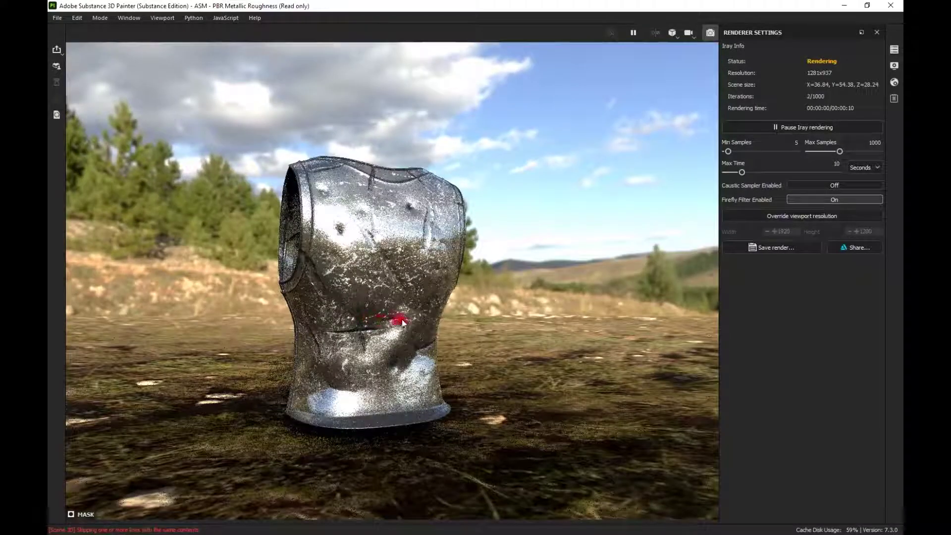
pyautogui.scroll(8, 406, 322)
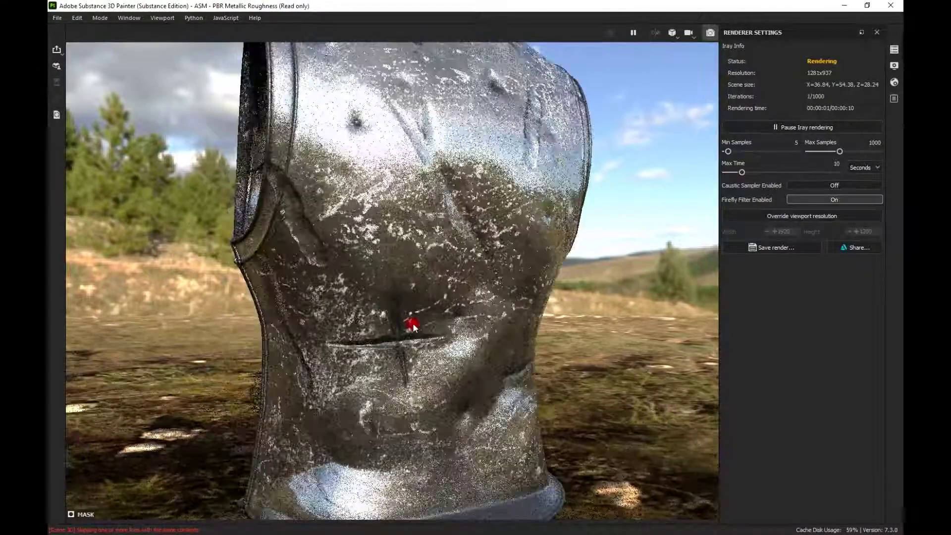
pyautogui.scroll(-2, 412, 323)
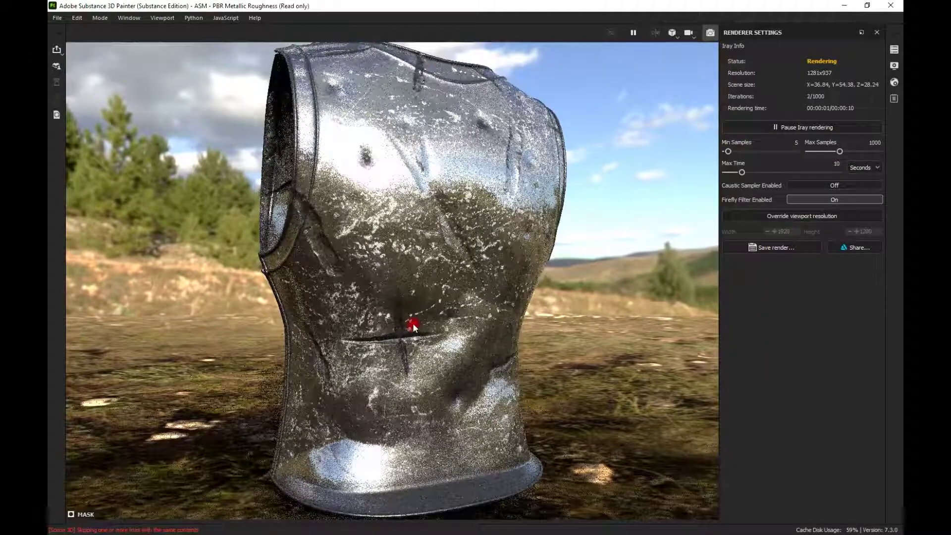
pyautogui.keyDown('alt'); pyautogui.moveTo(349, 338); pyautogui.dragTo(397, 328); pyautogui.keyUp('alt')
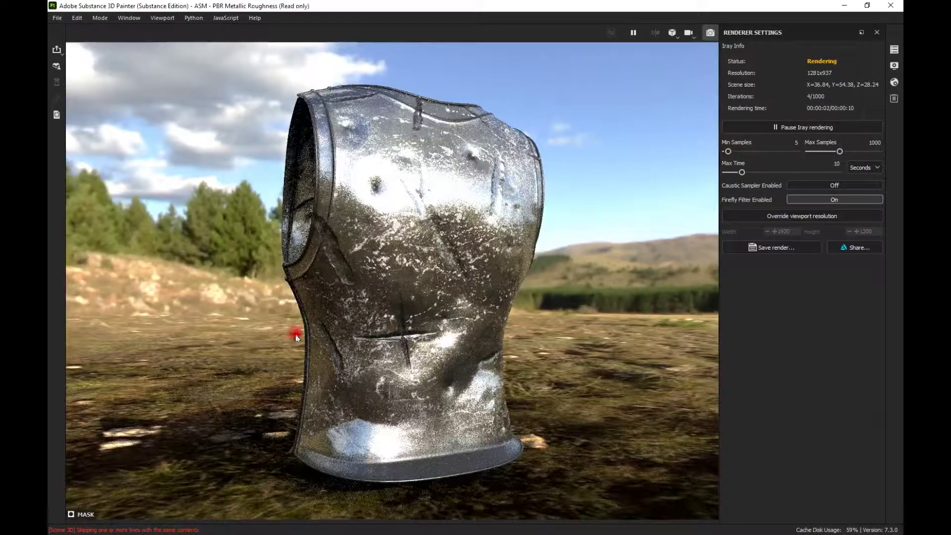
pyautogui.keyDown('alt'); pyautogui.moveTo(295, 329); pyautogui.dragTo(488, 343); pyautogui.keyUp('alt')
pyautogui.keyDown('alt'); pyautogui.moveTo(257, 396); pyautogui.dragTo(466, 277); pyautogui.keyUp('alt')
pyautogui.keyDown('alt'); pyautogui.moveTo(466, 277); pyautogui.dragTo(454, 367, button='right'); pyautogui.keyUp('alt')
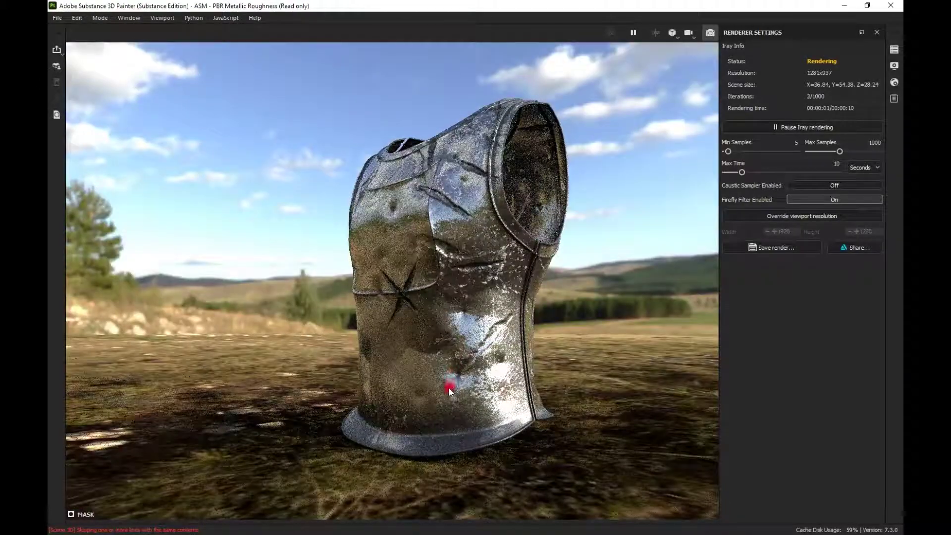
# Leave the Iray render, replace the environment map with a darker one and check the armour under the new lighting.
pyautogui.click(707, 33)
pyautogui.keyDown('alt'); pyautogui.moveTo(530, 255); pyautogui.dragTo(353, 296); pyautogui.keyUp('alt')
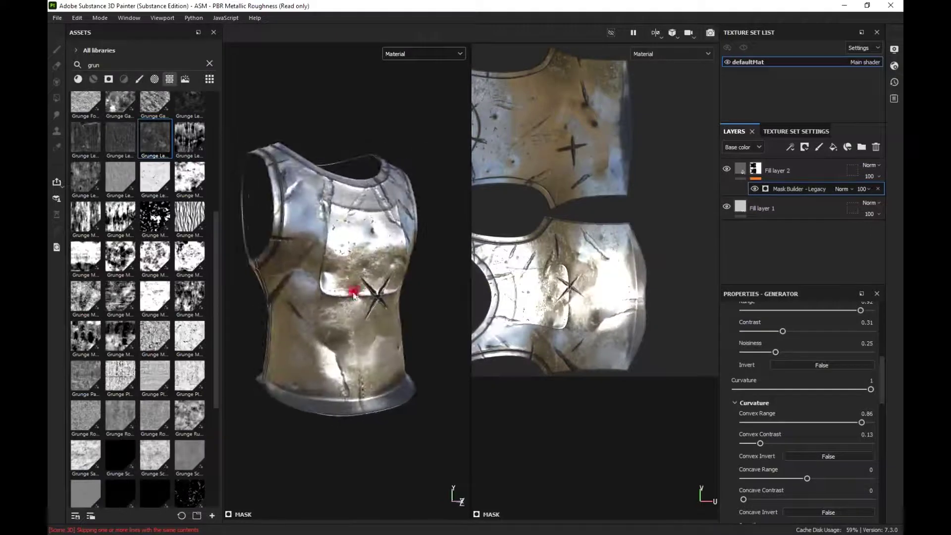
pyautogui.click(897, 65)
pyautogui.click(893, 49)
pyautogui.click(764, 139)
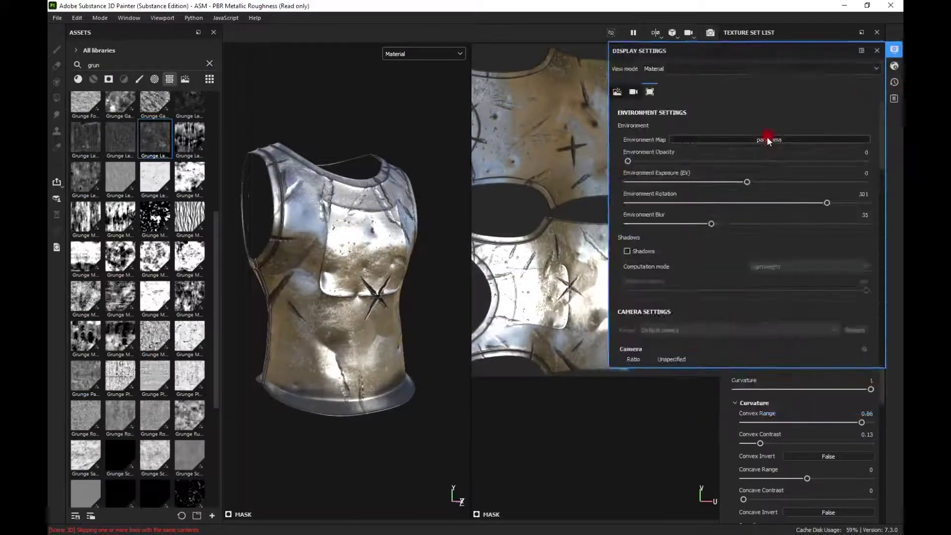
pyautogui.click(794, 201)
pyautogui.keyDown('shift'); pyautogui.moveTo(359, 385); pyautogui.dragTo(373, 334, button='right'); pyautogui.keyUp('shift')
pyautogui.click(579, 298)
pyautogui.keyDown('alt'); pyautogui.moveTo(378, 321); pyautogui.dragTo(257, 331); pyautogui.keyUp('alt')
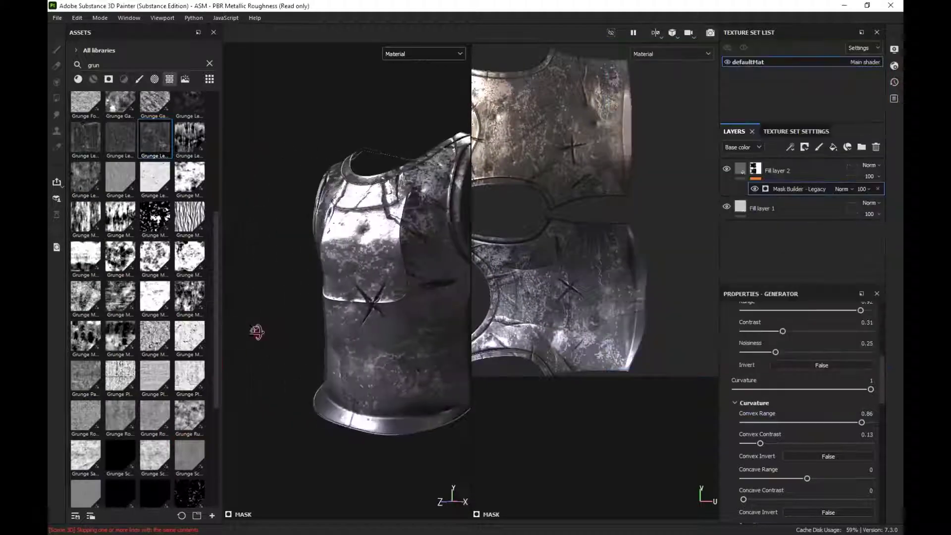
pyautogui.keyDown('alt'); pyautogui.moveTo(436, 339); pyautogui.dragTo(262, 330); pyautogui.keyUp('alt')
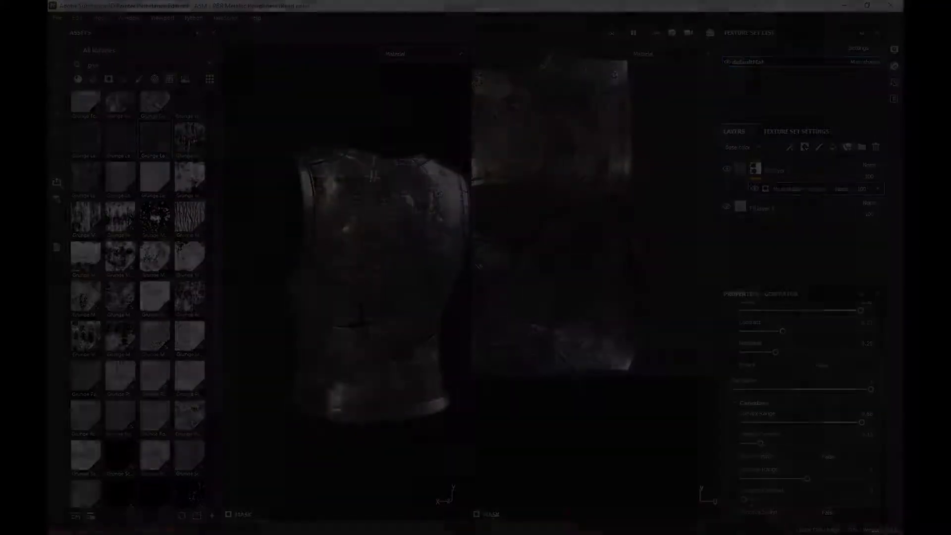